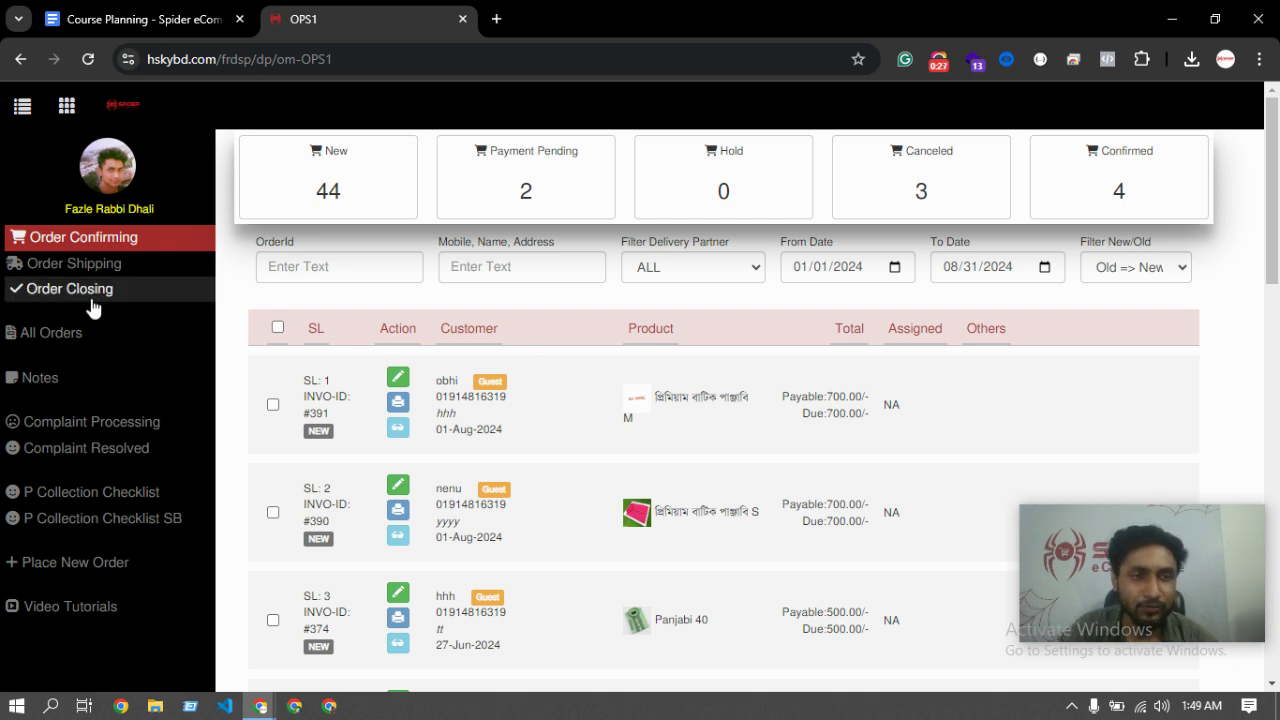
Review the new orders and the order status categories on the Order Confirming page.
click(100, 243)
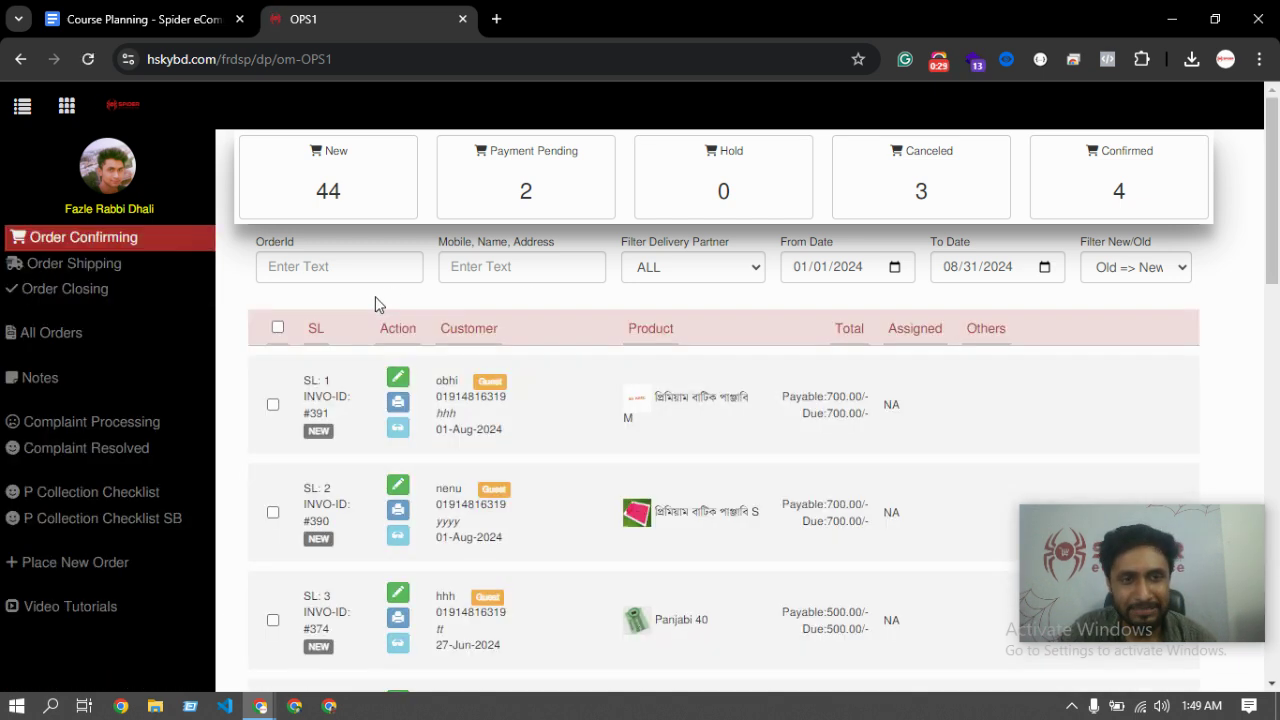
click(320, 200)
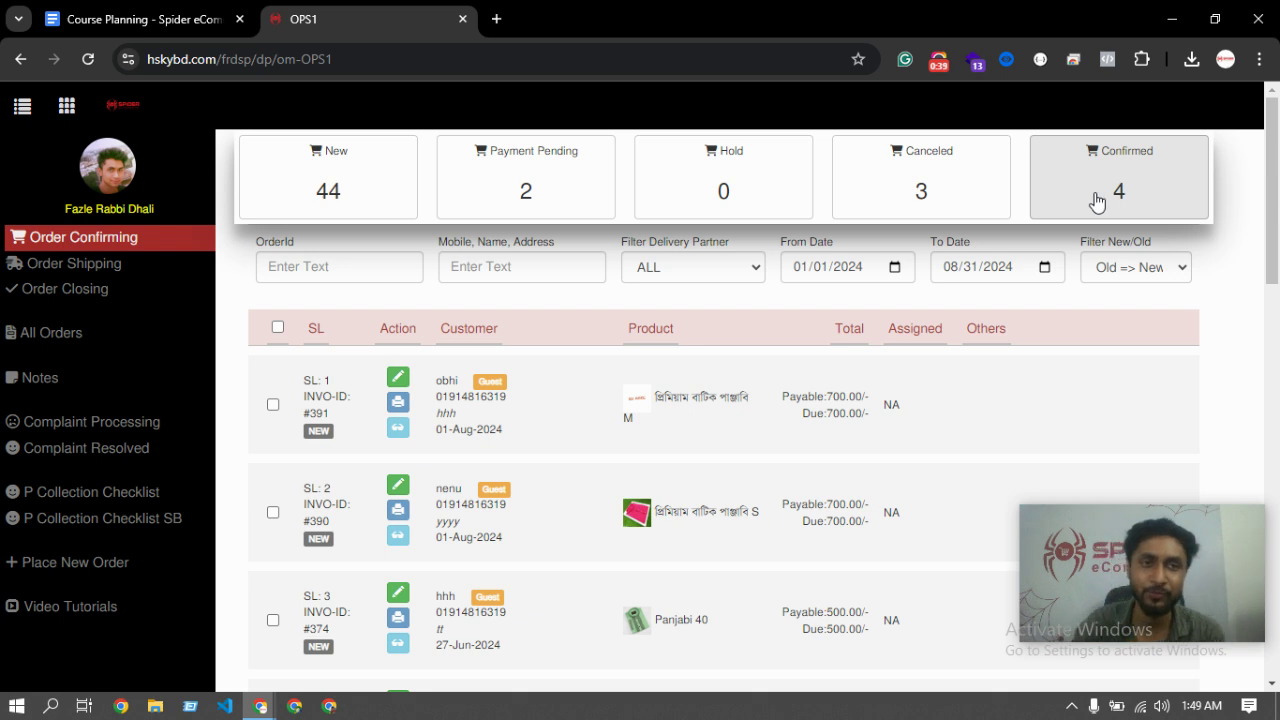
scroll(376, 403, down, 1)
scroll(366, 414, up, 1)
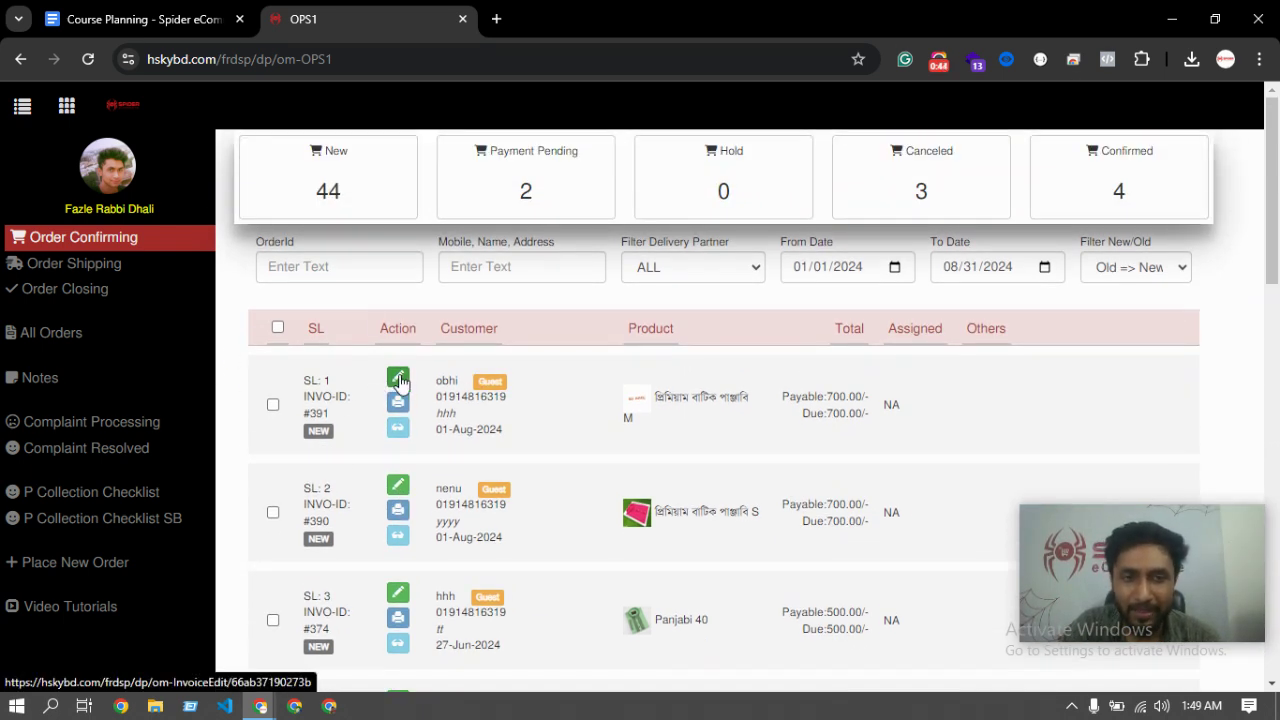
click(398, 485)
click(74, 239)
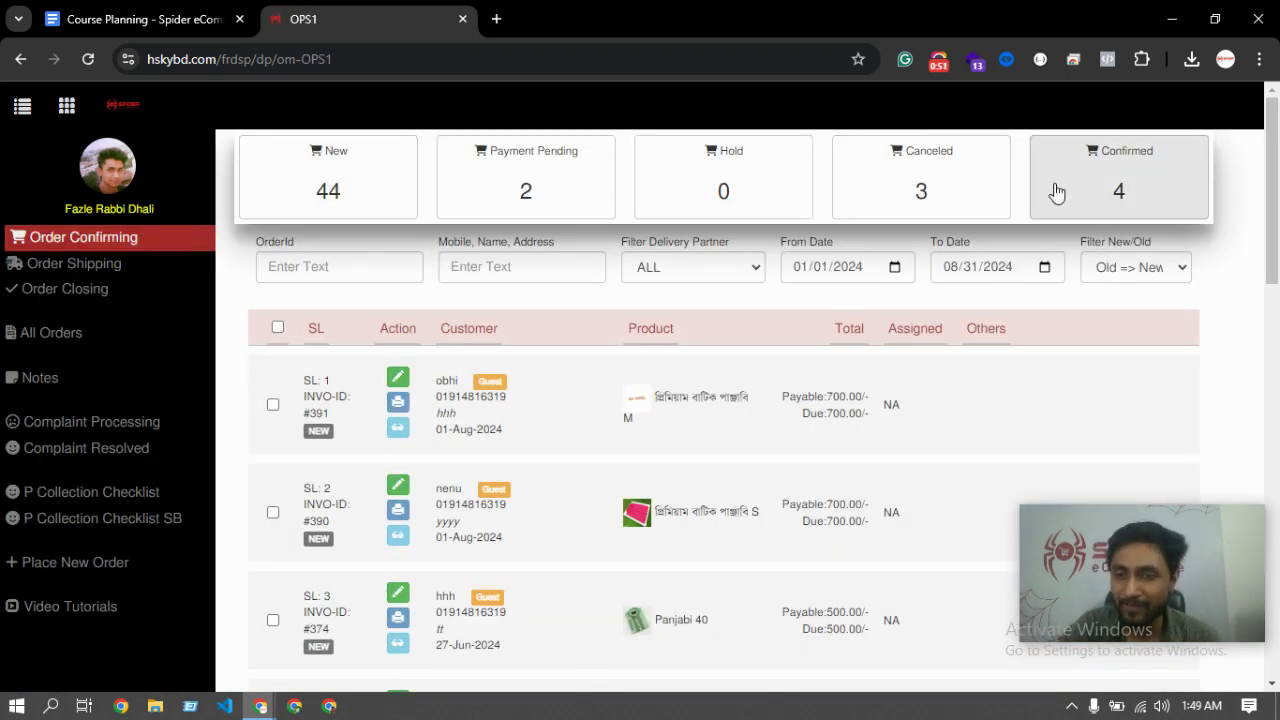
Open the Order Shipping page and look through its confirmed orders and their individual actions.
click(133, 261)
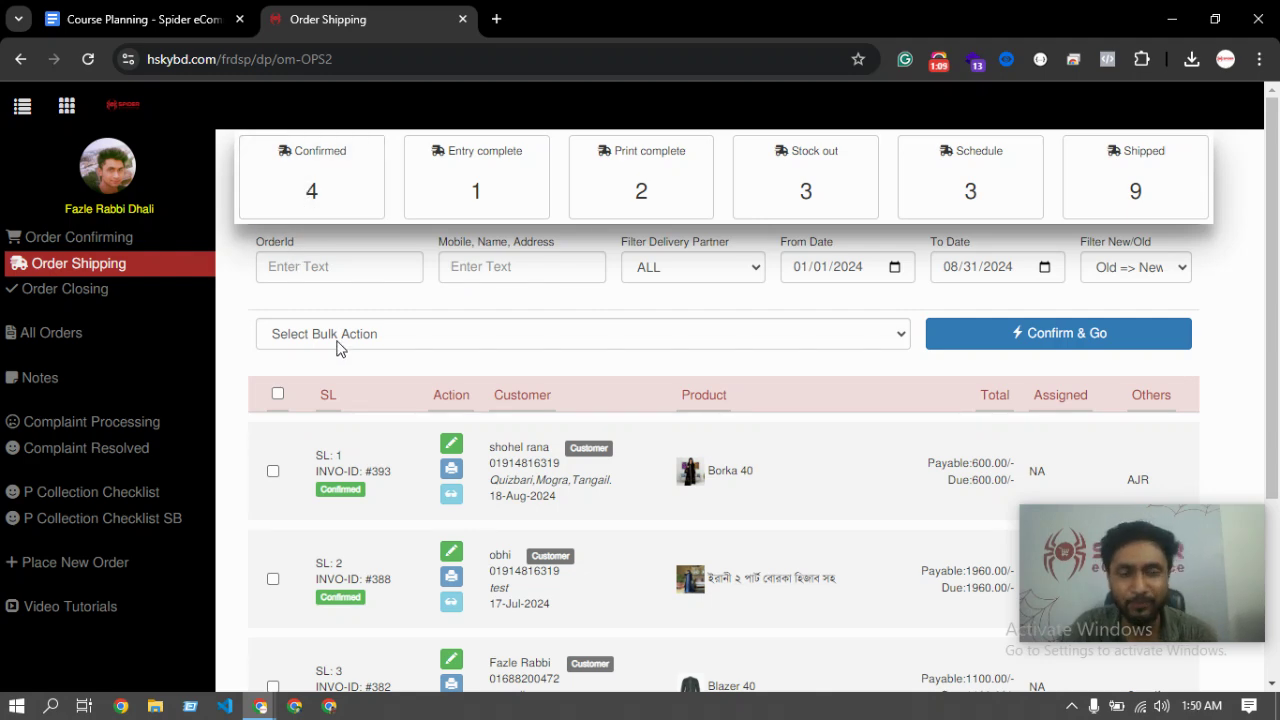
scroll(300, 300, down, 5)
scroll(320, 250, up, 5)
click(329, 206)
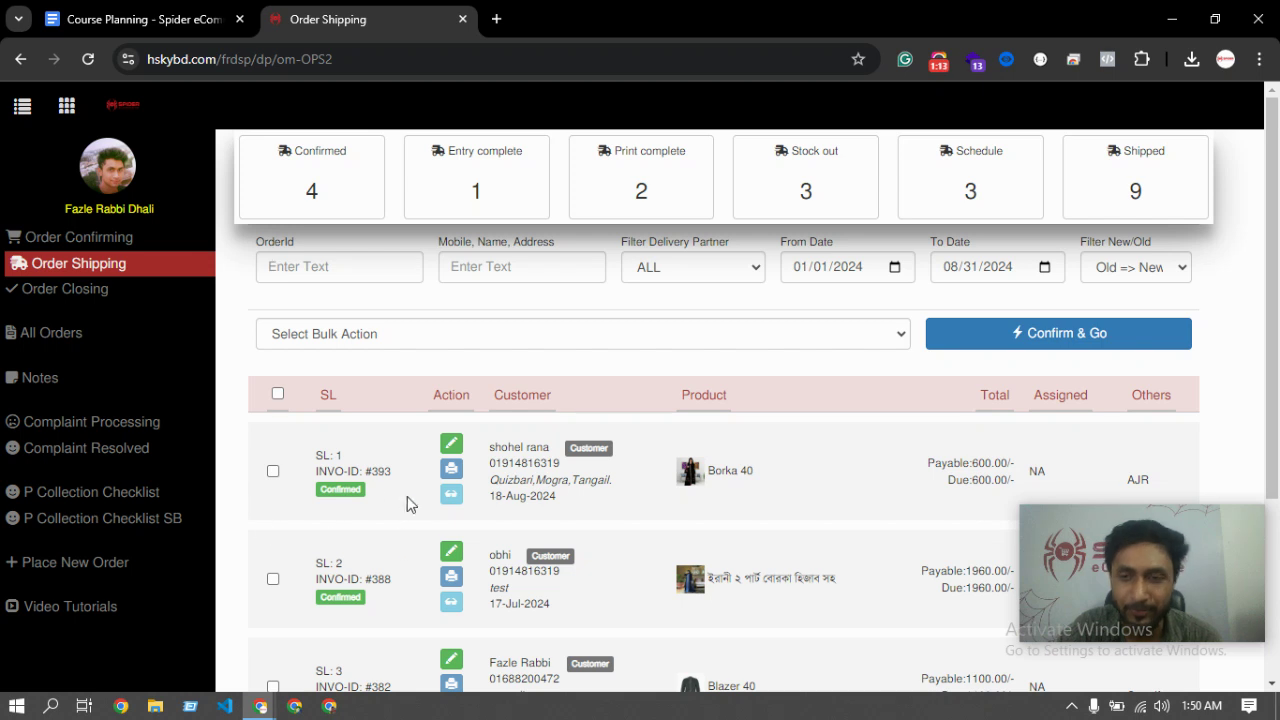
scroll(316, 393, down, 1)
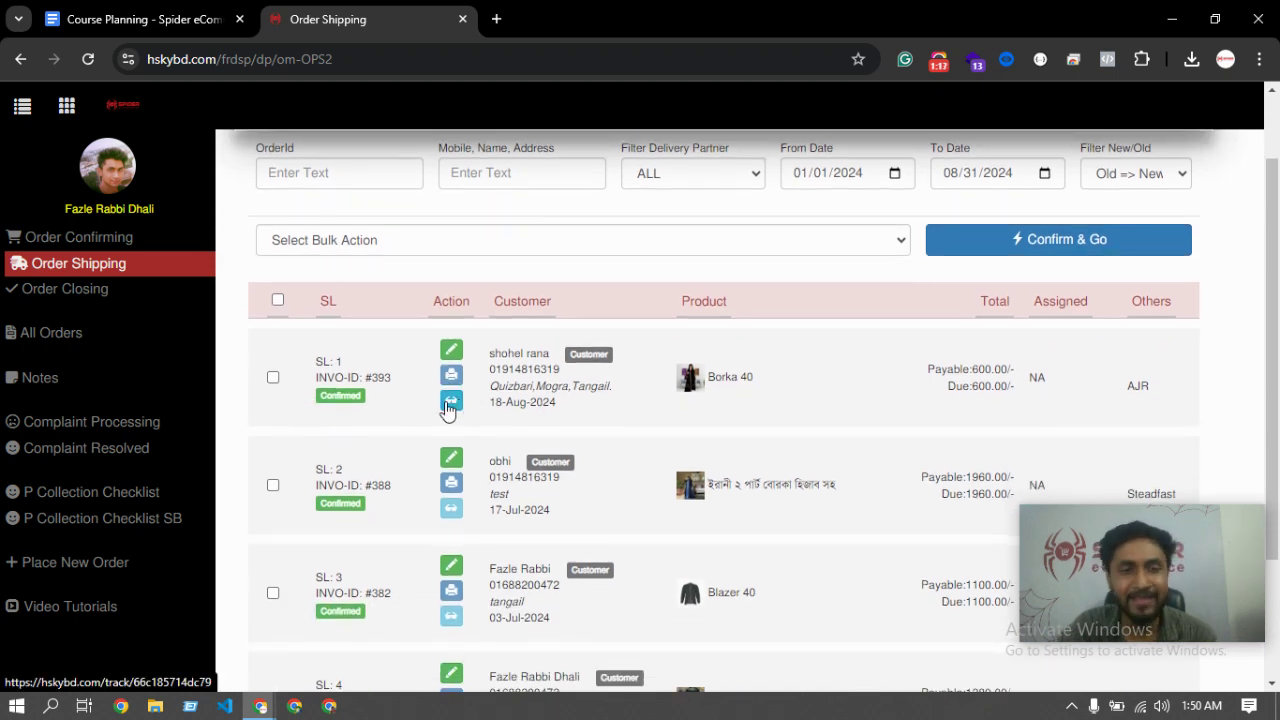
scroll(445, 405, up, 1)
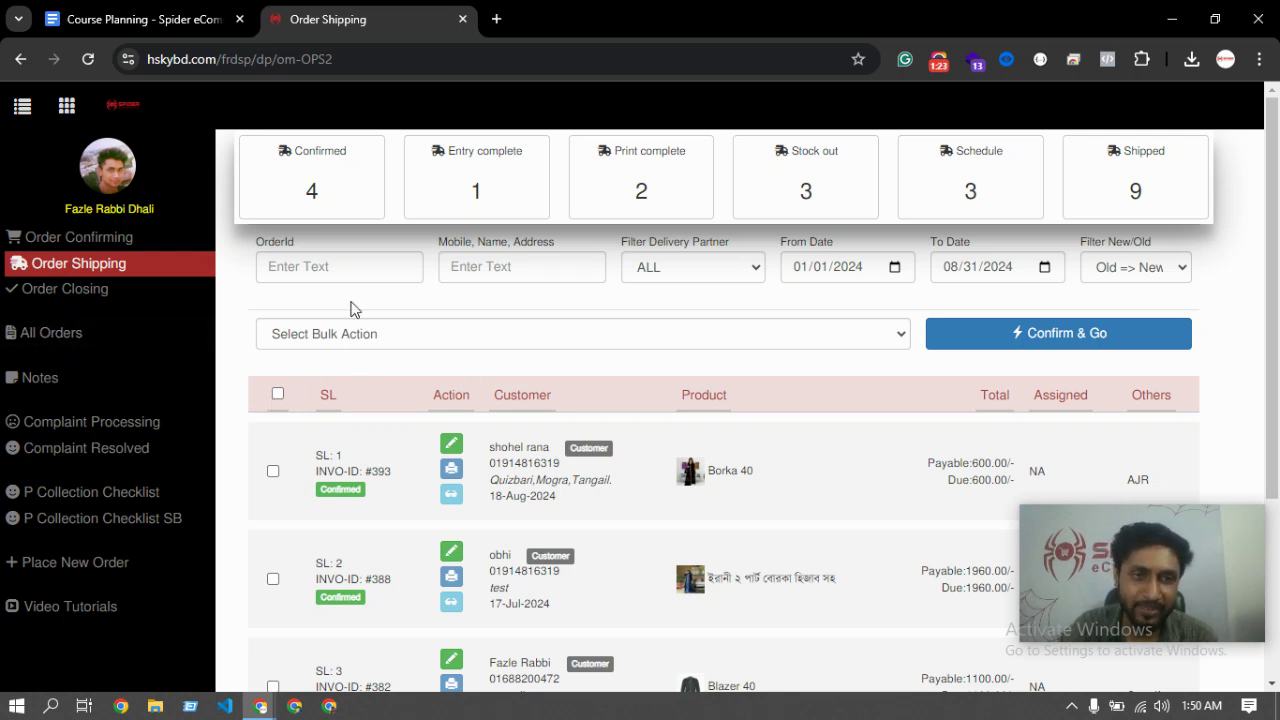
scroll(334, 385, down, 3)
scroll(449, 403, up, 3)
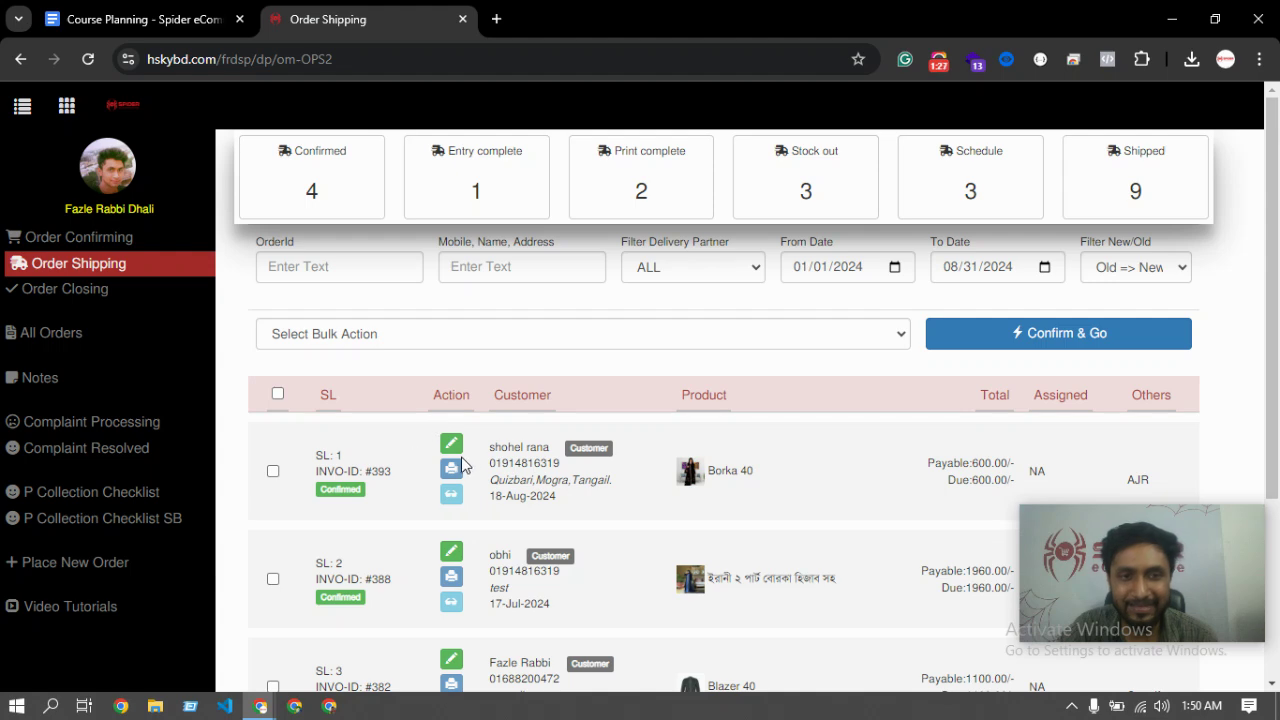
scroll(460, 460, down, 3)
scroll(455, 396, up, 3)
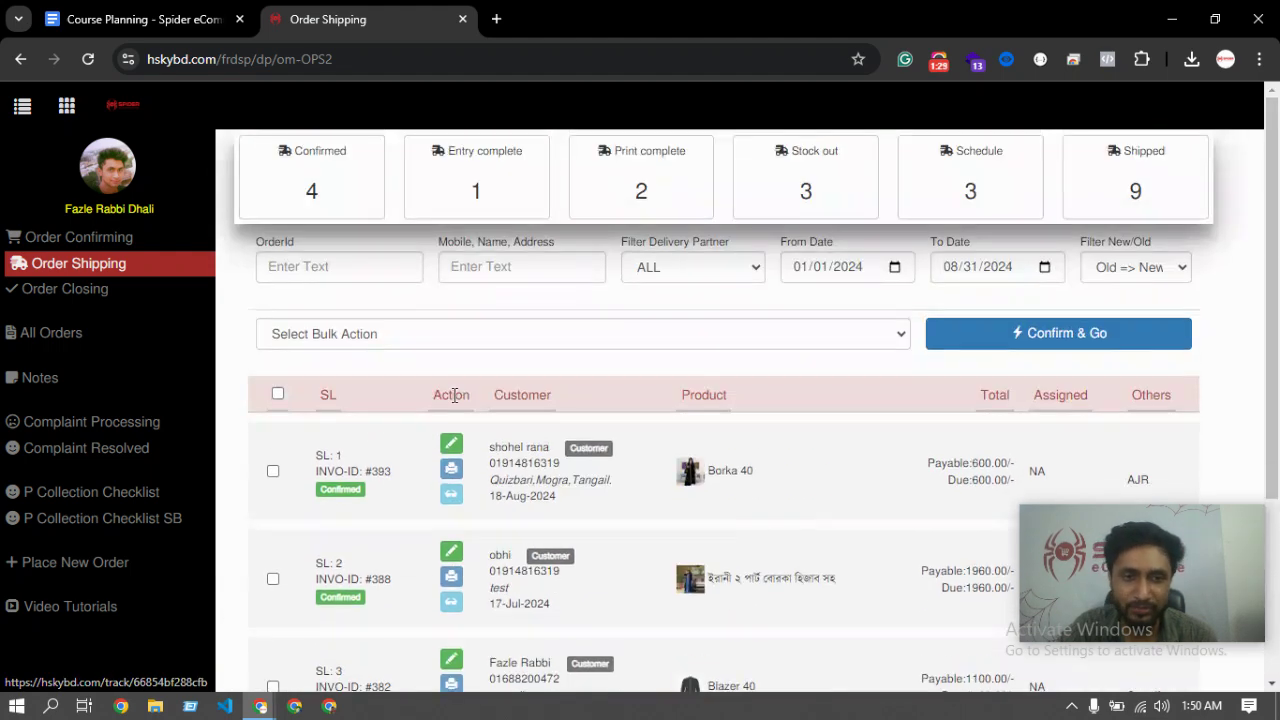
Preview the printable invoice of the first confirmed order, then close it without saving.
scroll(453, 395, down, 1)
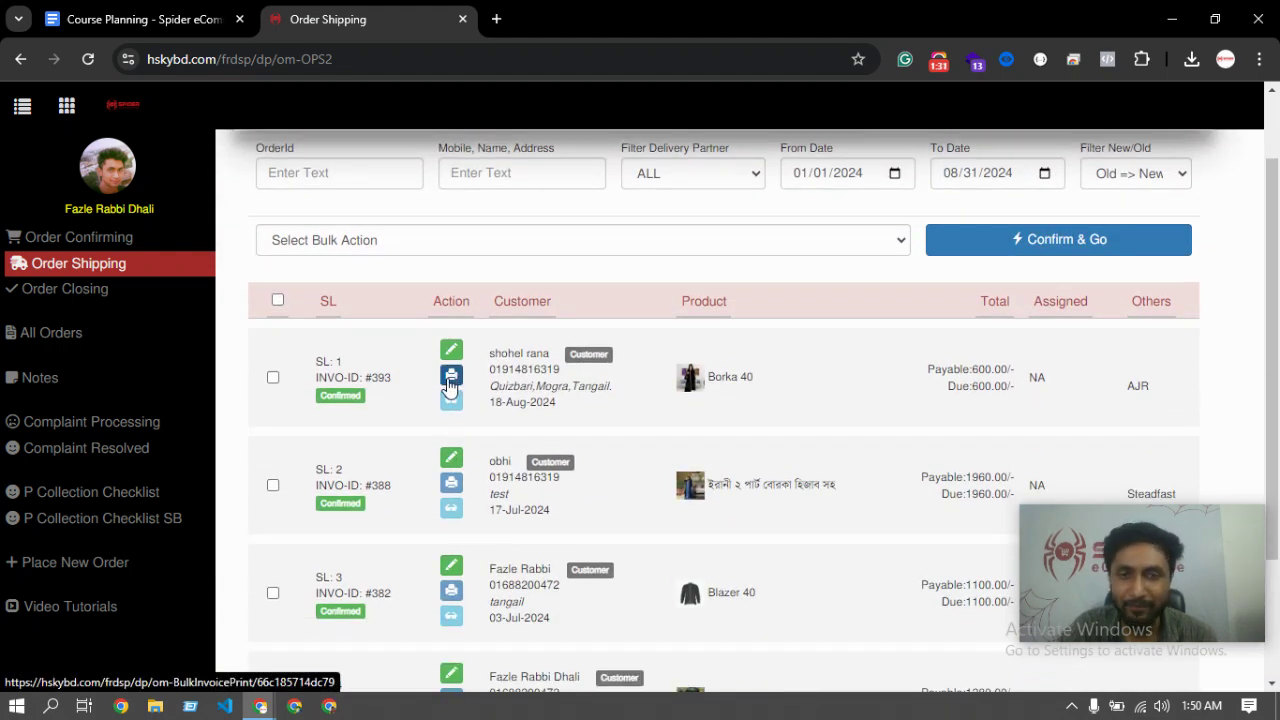
click(452, 378)
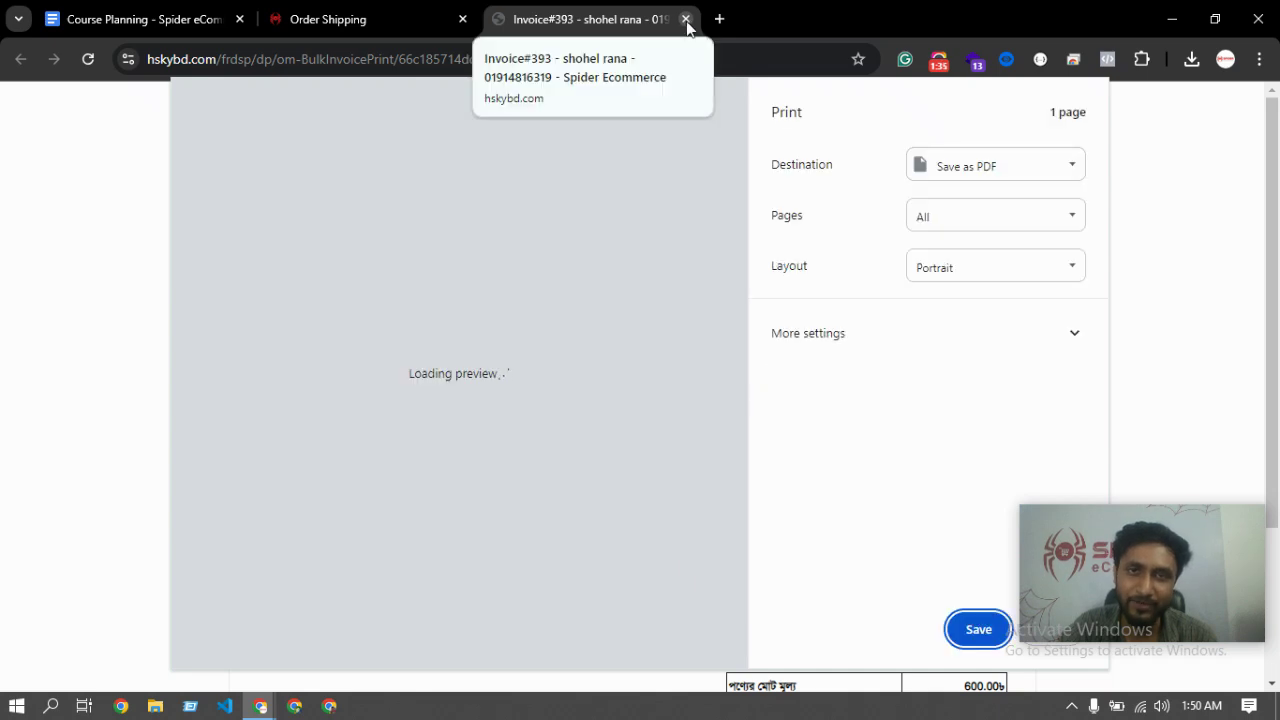
click(686, 19)
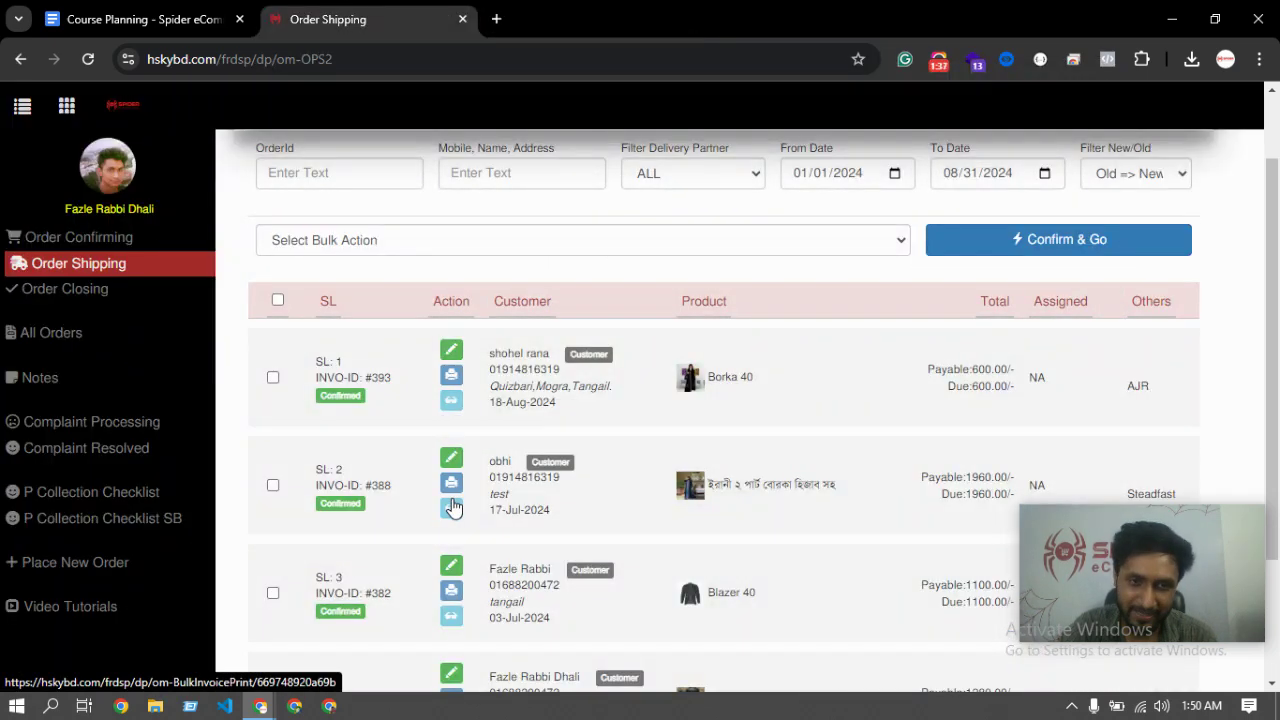
Select all confirmed orders in the shipping list at once.
scroll(448, 650, down, 2)
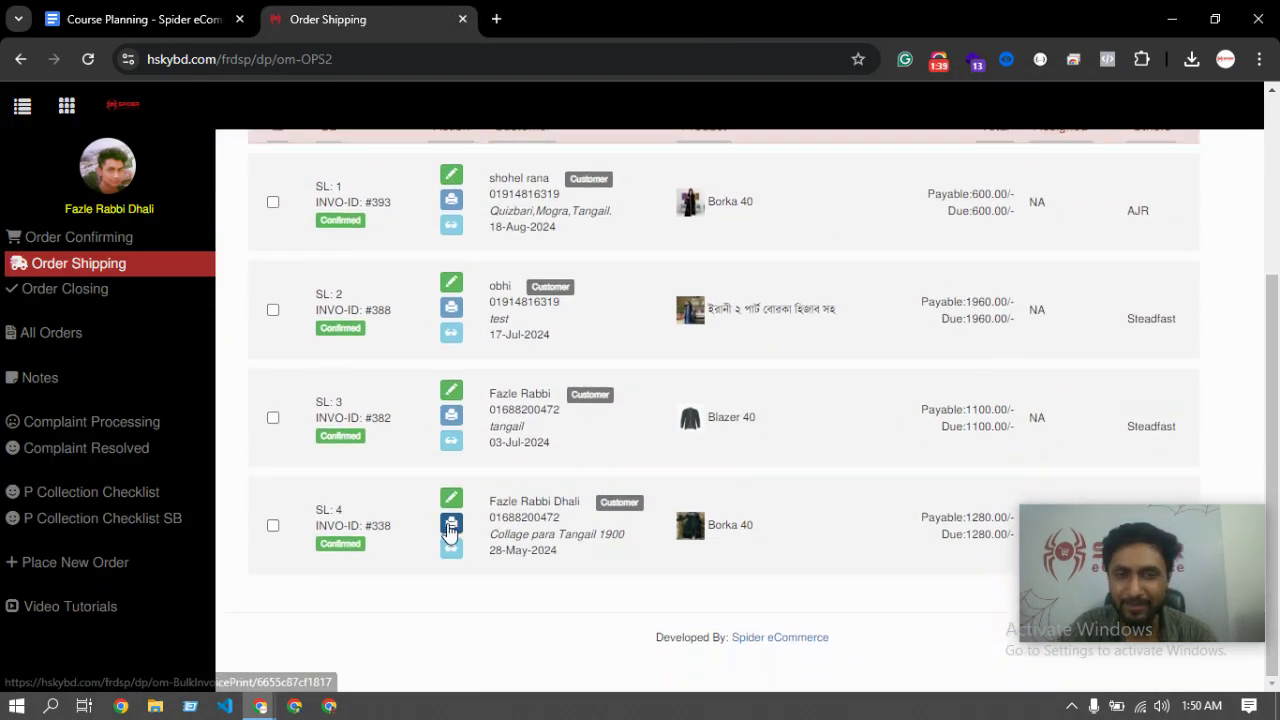
scroll(449, 533, up, 3)
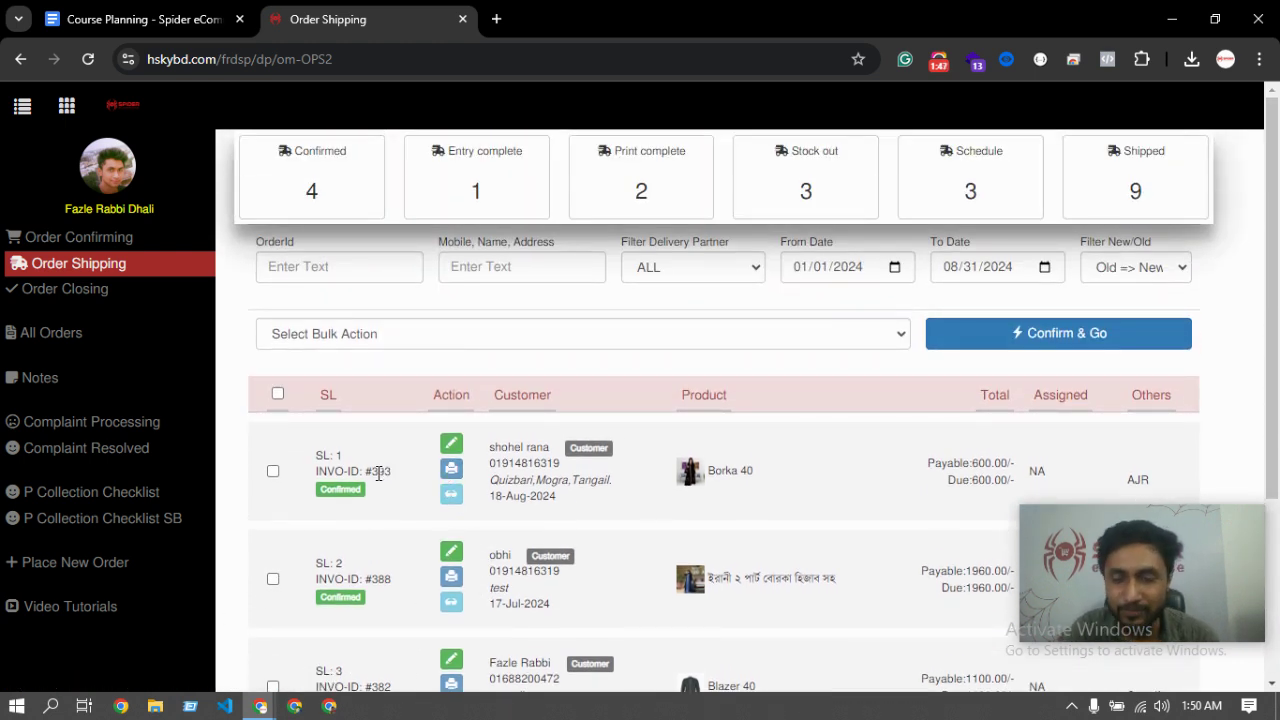
scroll(330, 451, down, 2)
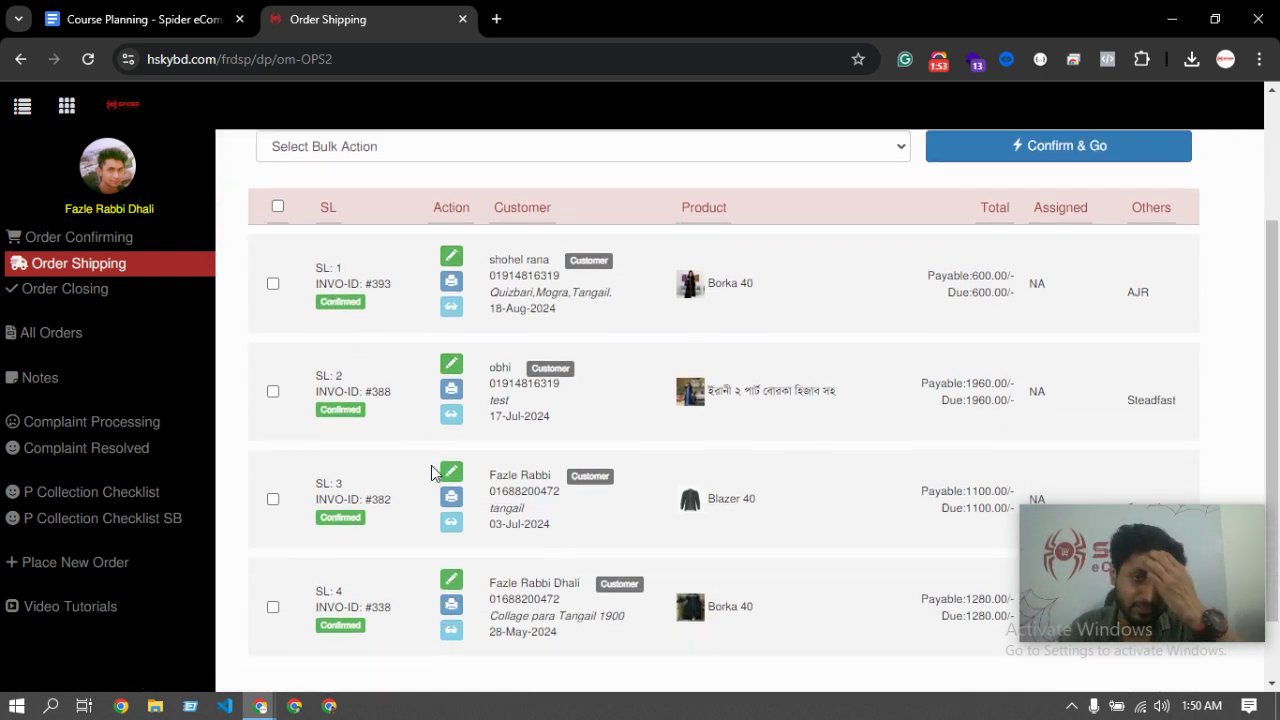
scroll(355, 460, up, 1)
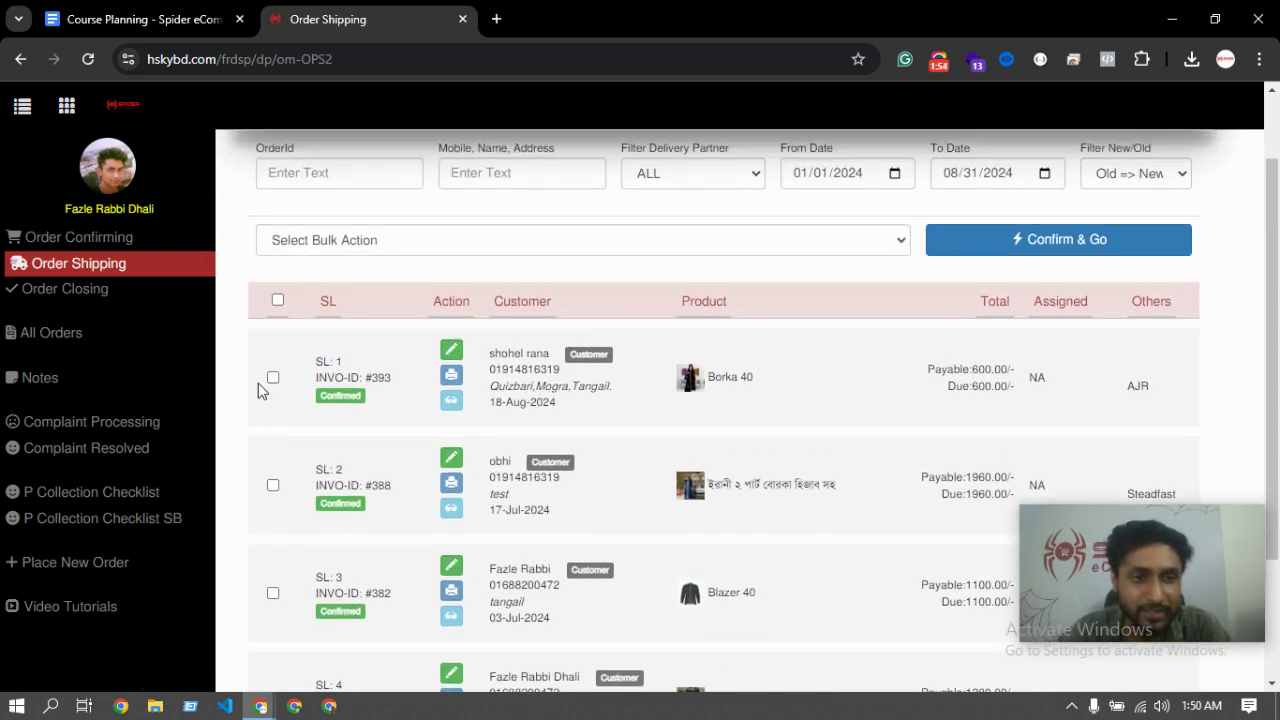
click(278, 302)
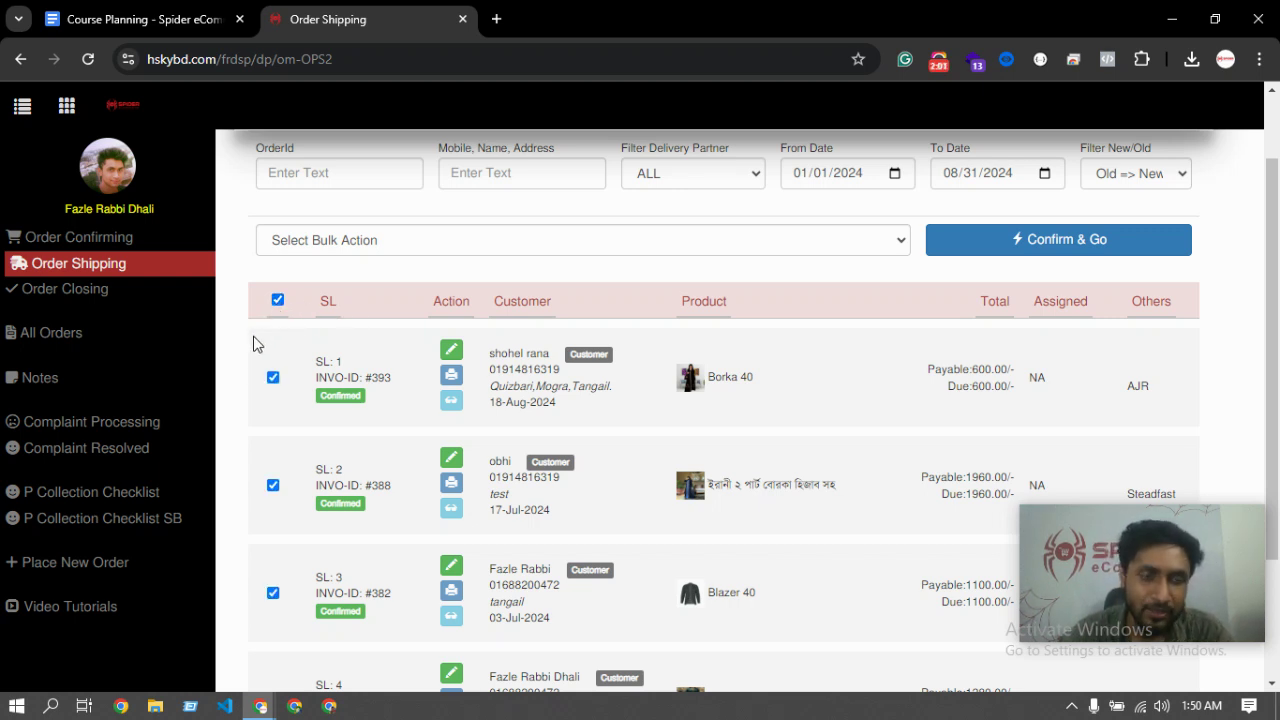
scroll(287, 372, down, 2)
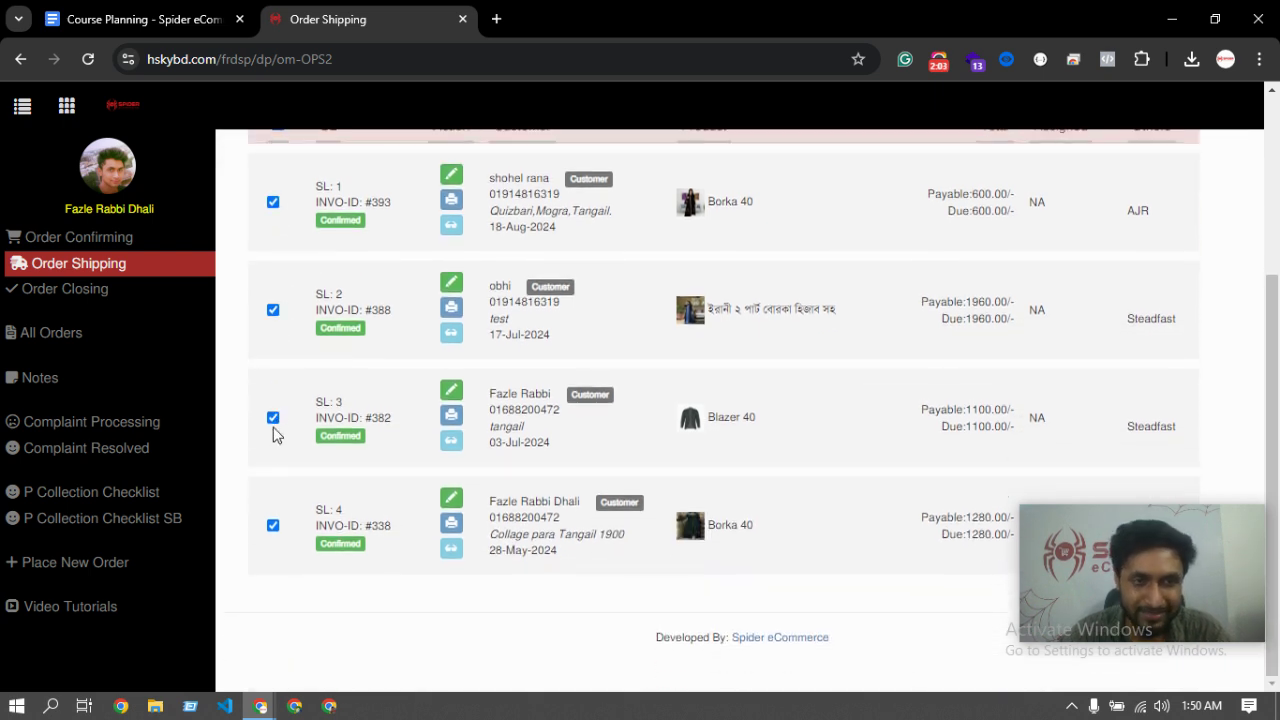
scroll(276, 433, up, 2)
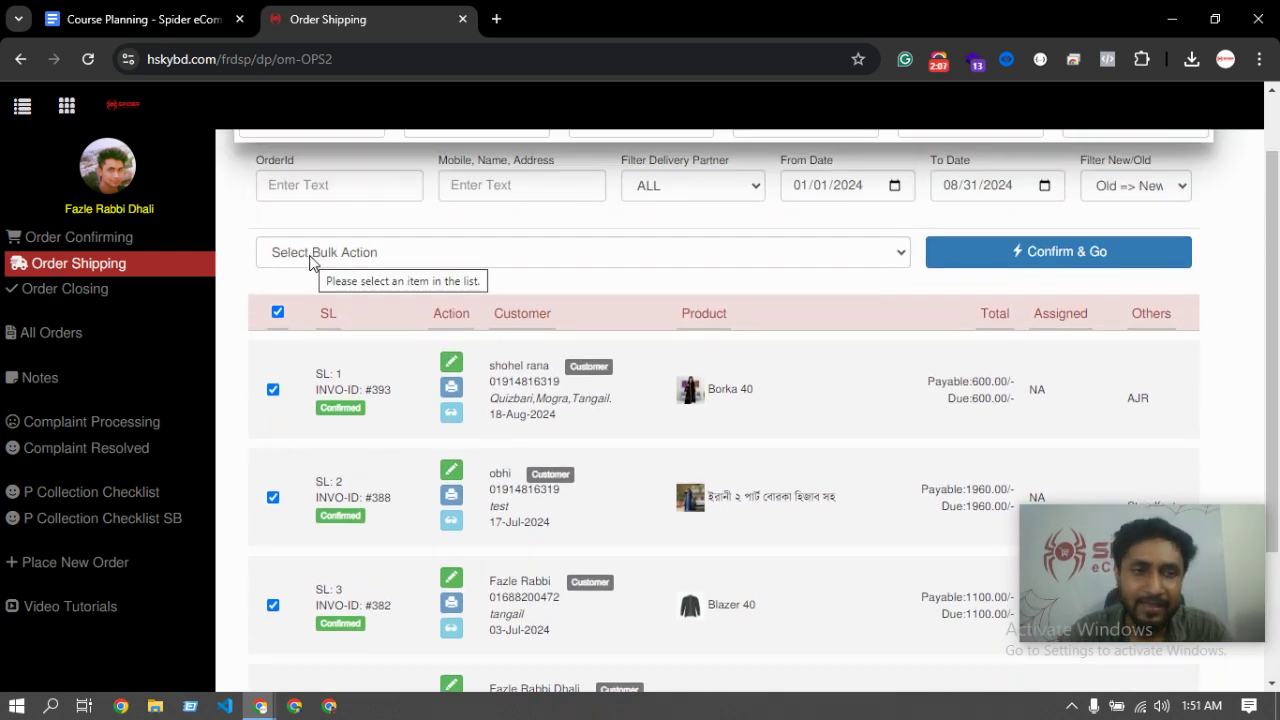
Run the Bulk Invoice Print action on the selected orders.
click(366, 258)
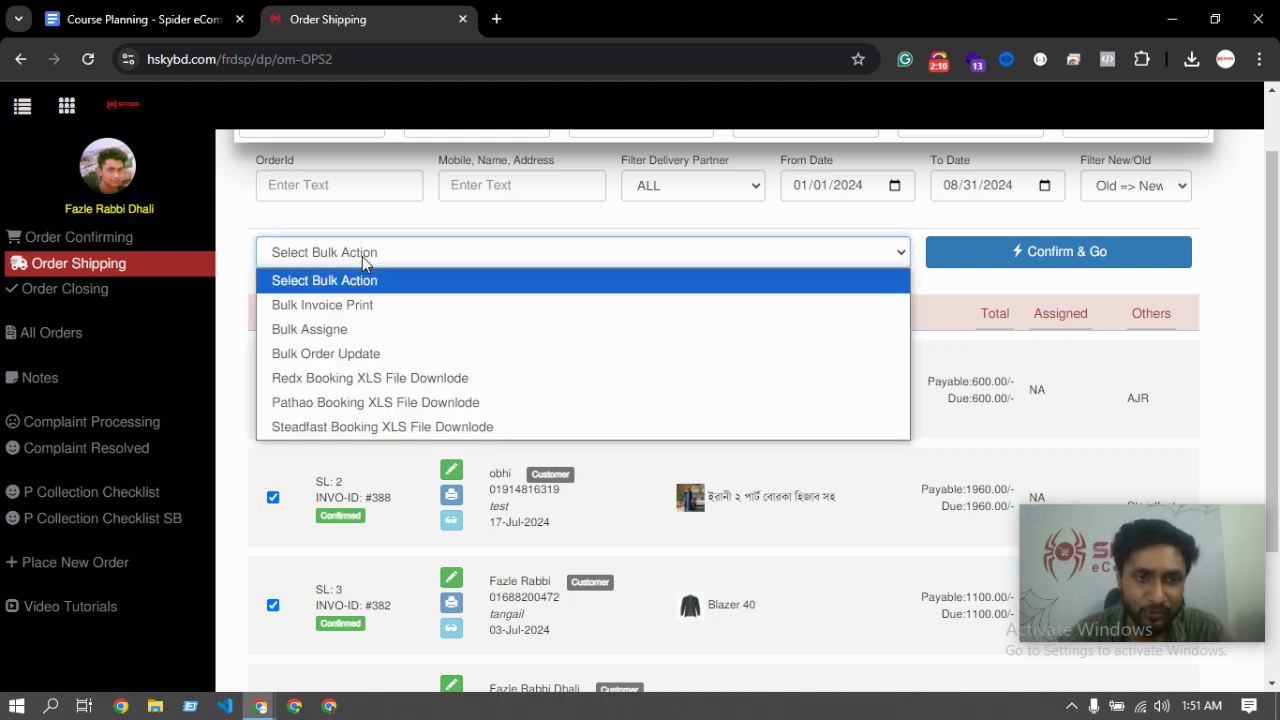
click(342, 310)
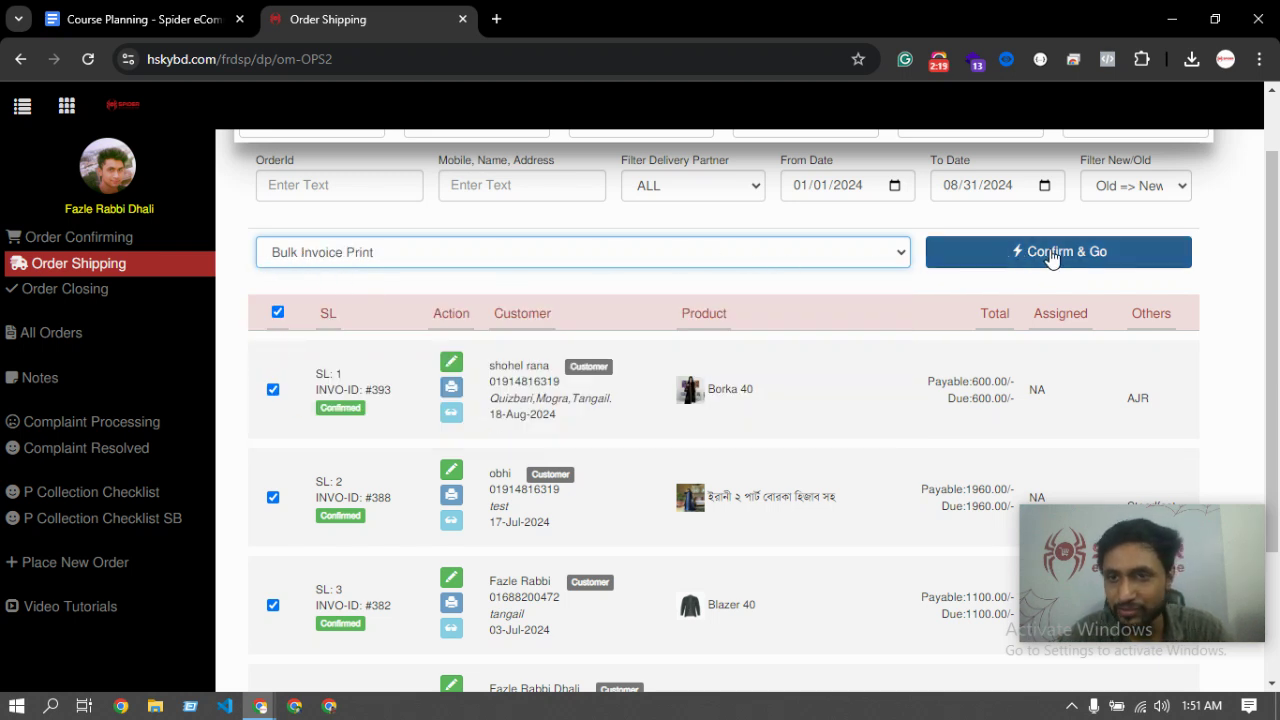
scroll(1071, 306, up, 1)
click(1069, 338)
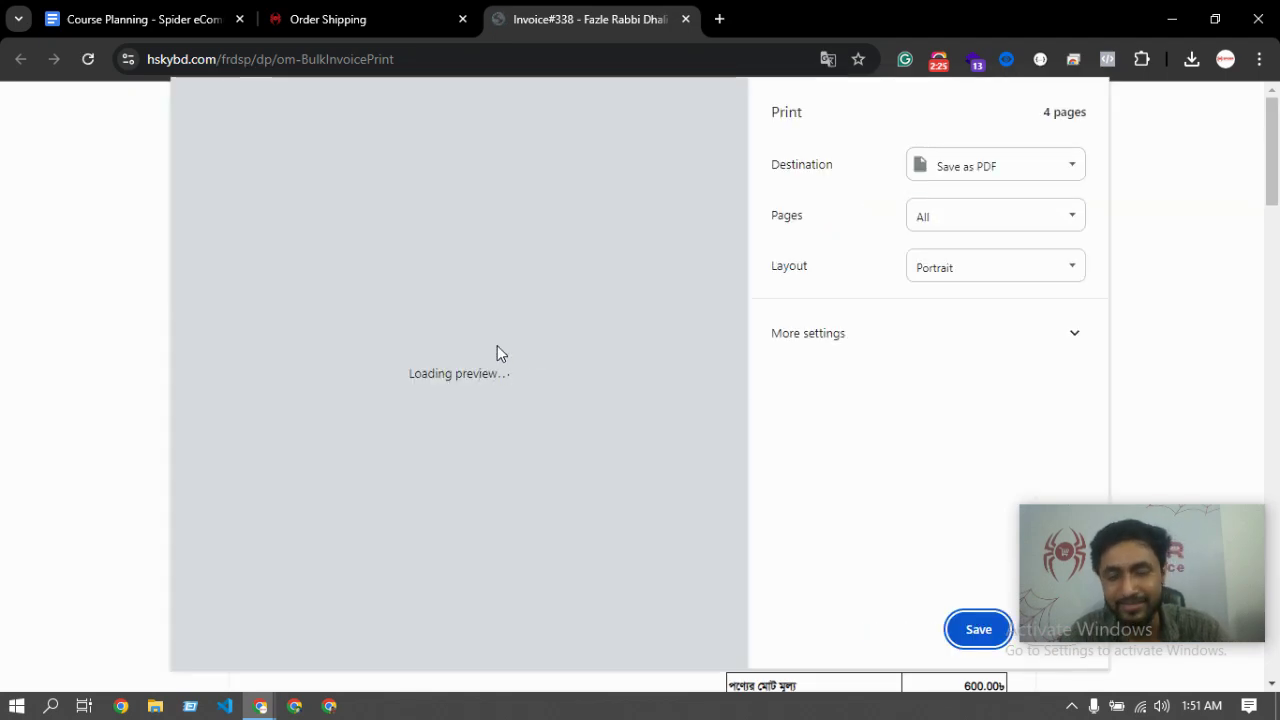
Examine the invoices in the bulk print preview and check the available print destinations.
scroll(500, 321, down, 3)
scroll(500, 321, down, 15)
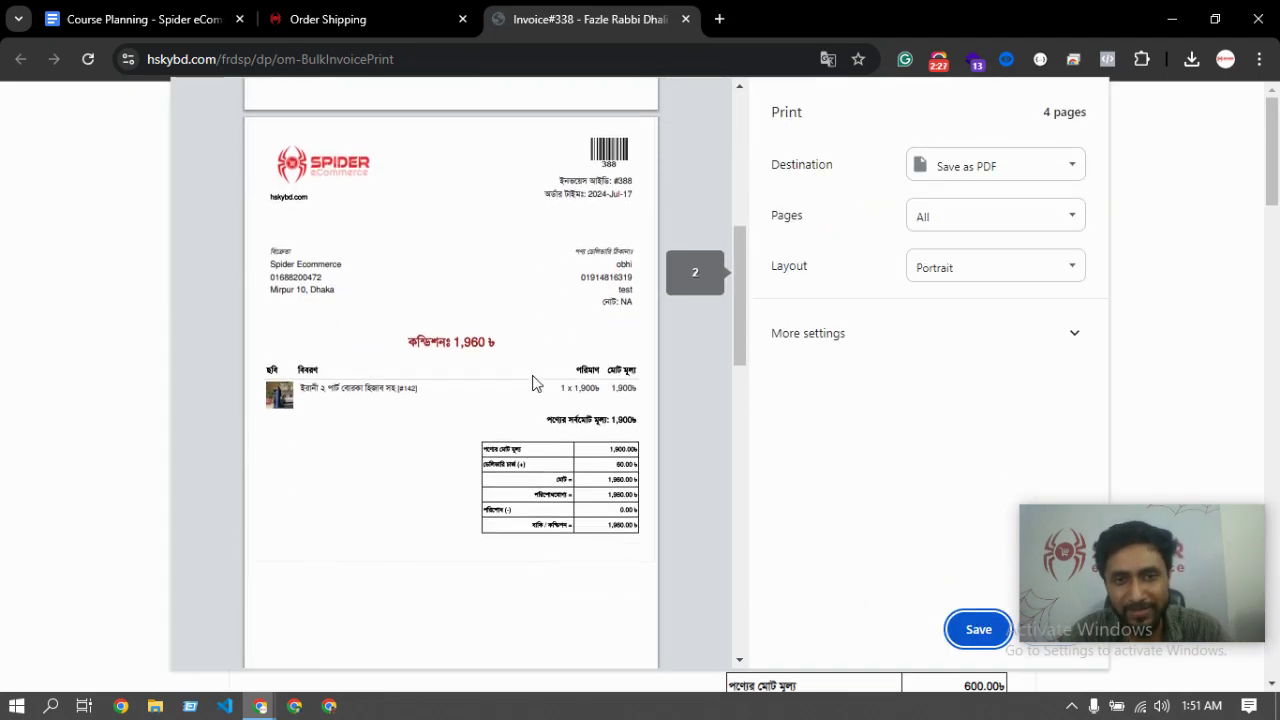
scroll(566, 488, up, 10)
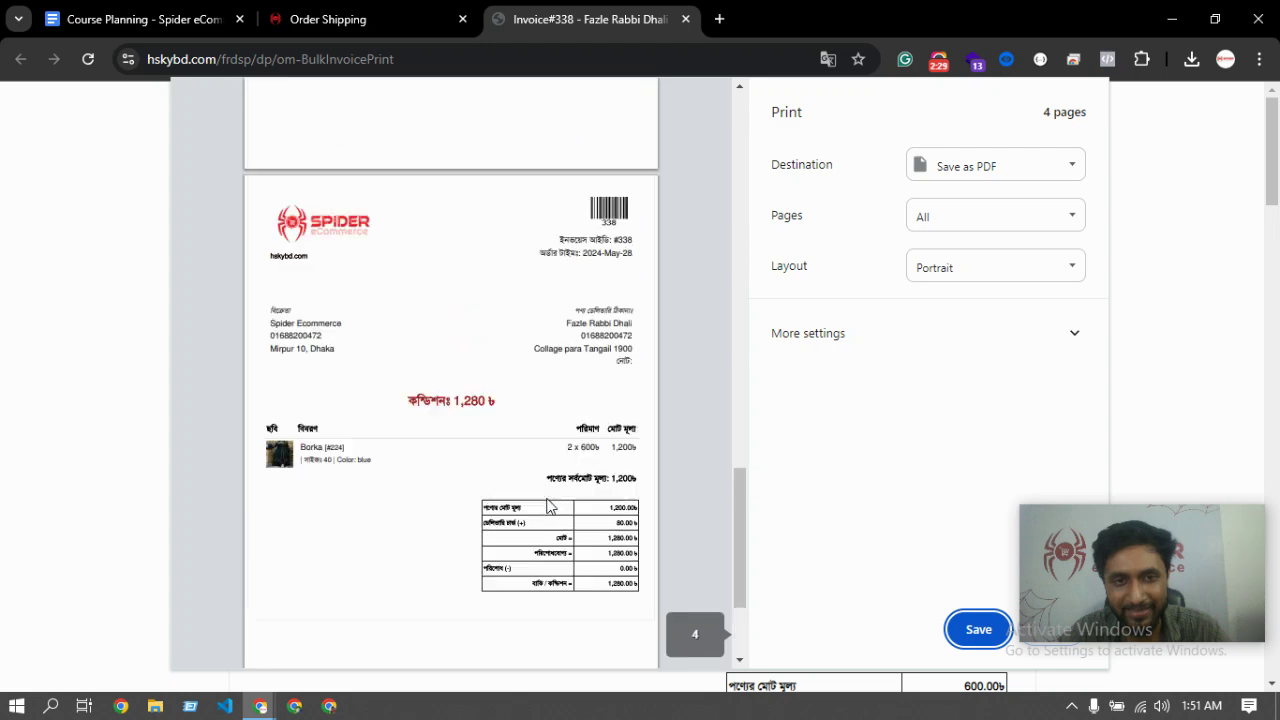
scroll(500, 281, down, 8)
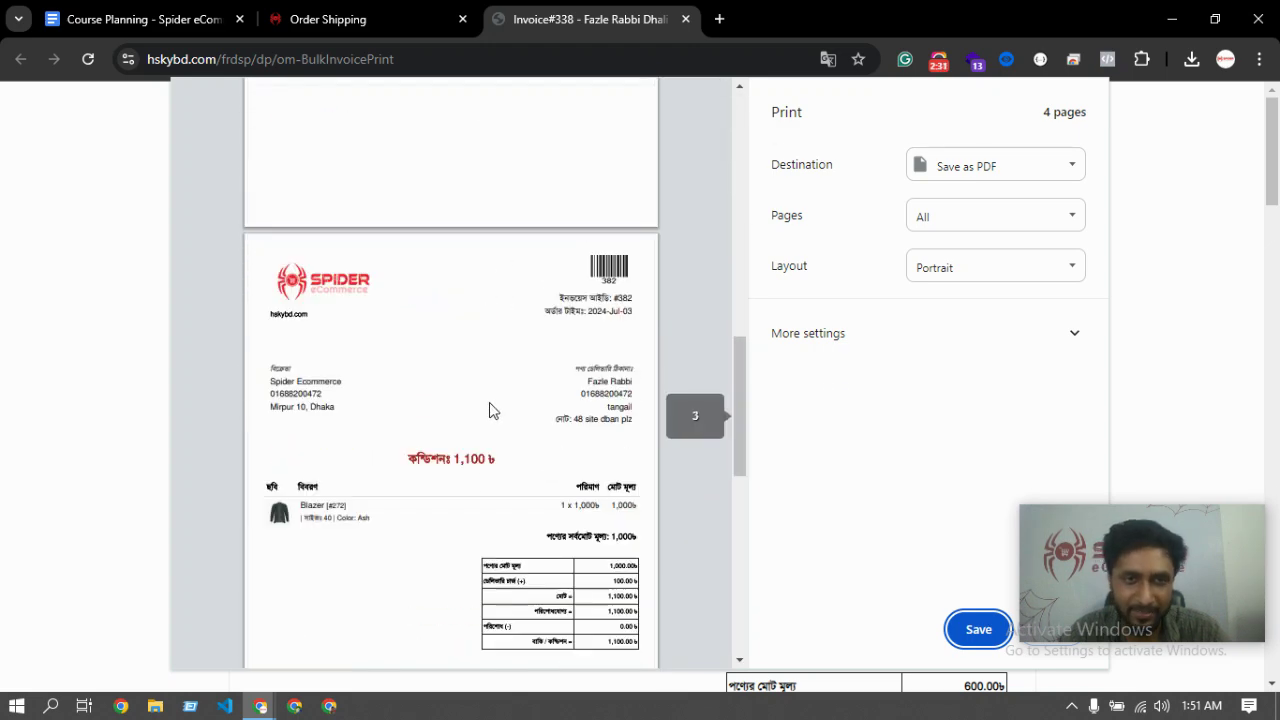
scroll(480, 393, up, 12)
scroll(471, 340, up, 2)
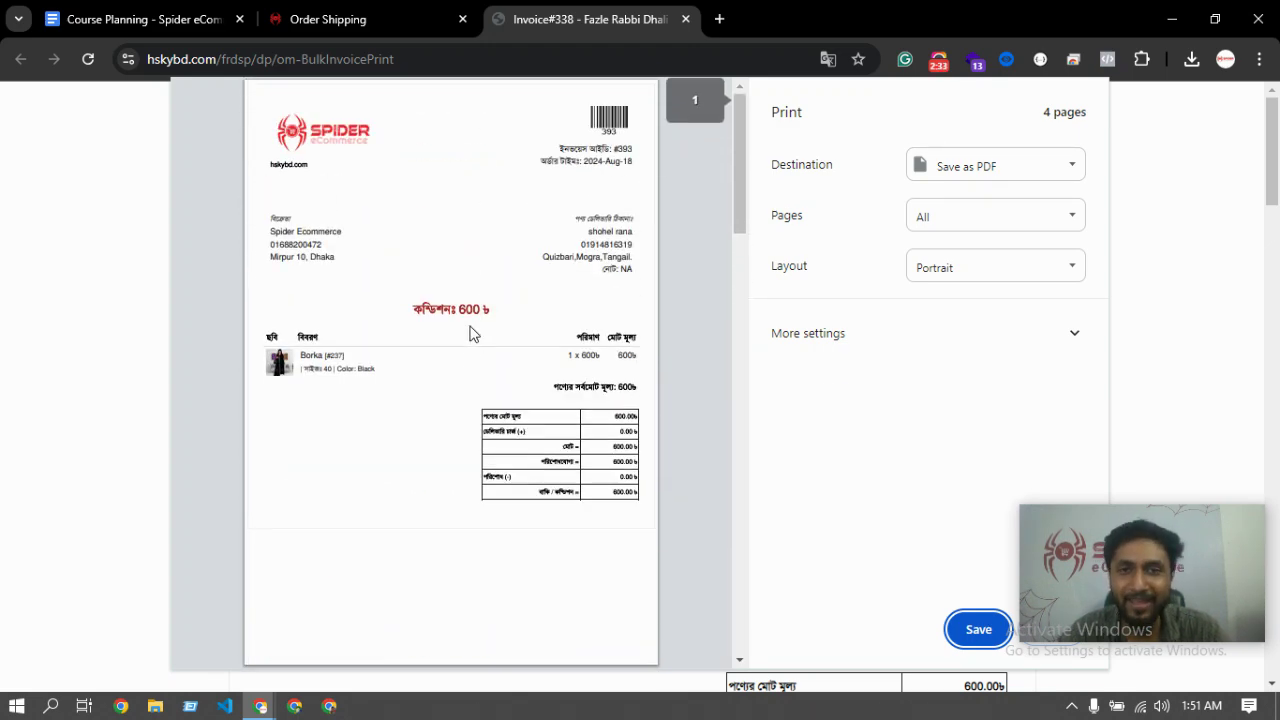
click(985, 175)
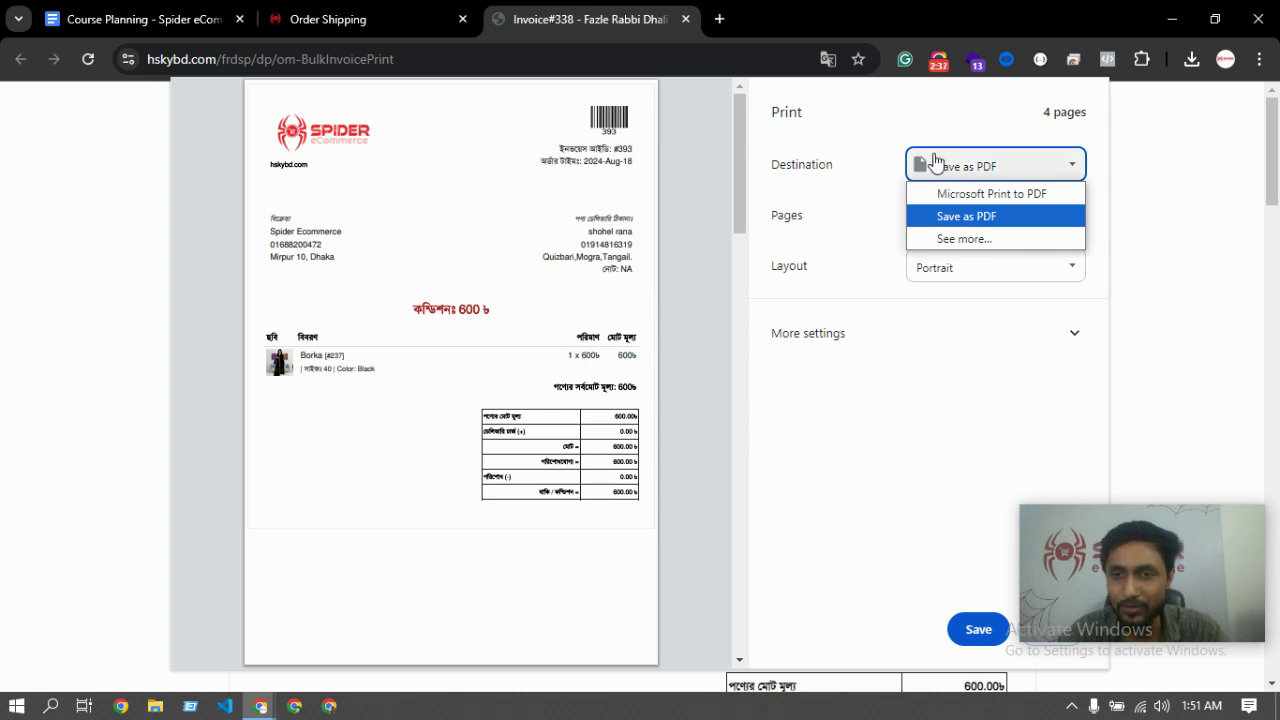
click(857, 206)
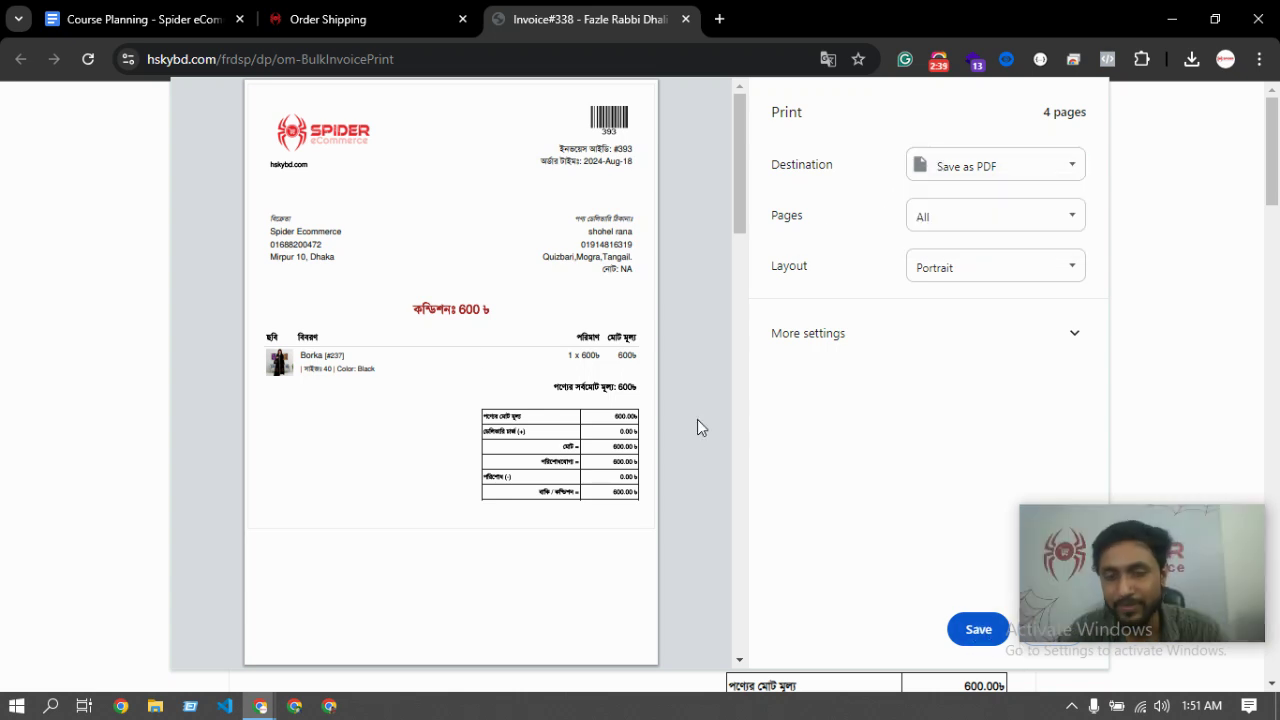
Go through all invoice pages in the preview once more, then close it without saving.
scroll(497, 320, down, 4)
scroll(474, 366, down, 8)
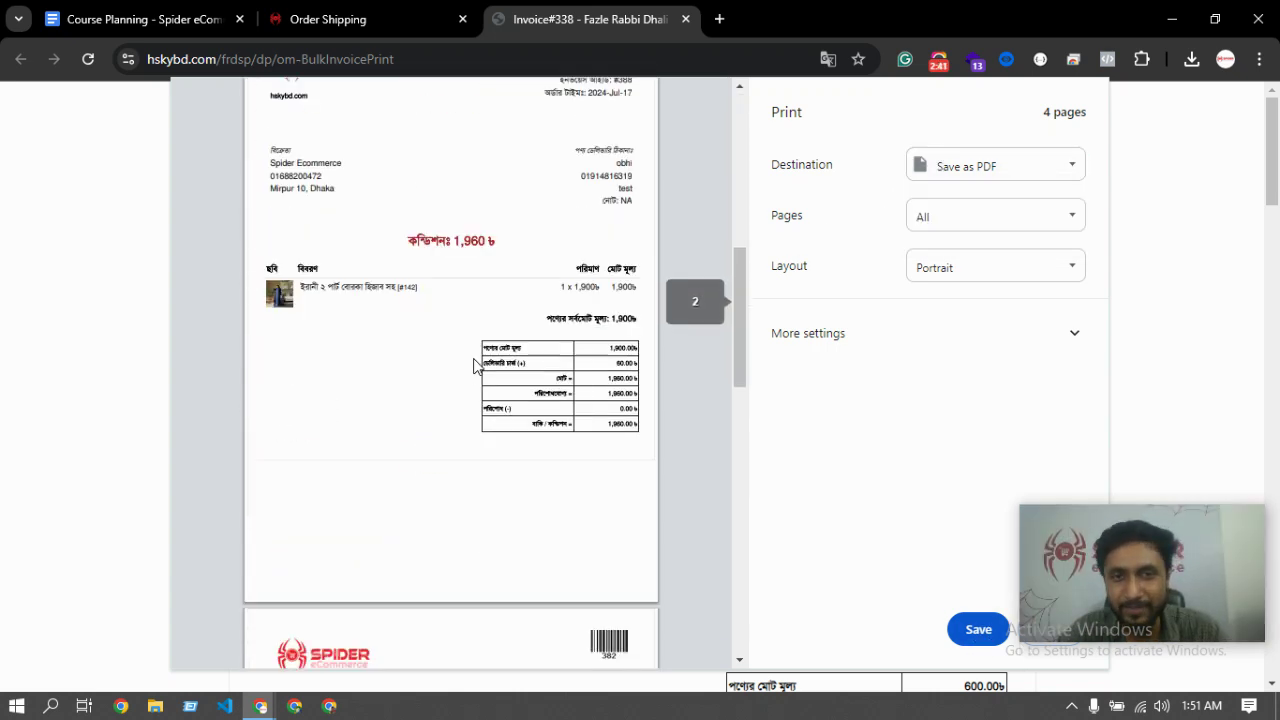
scroll(513, 295, down, 4)
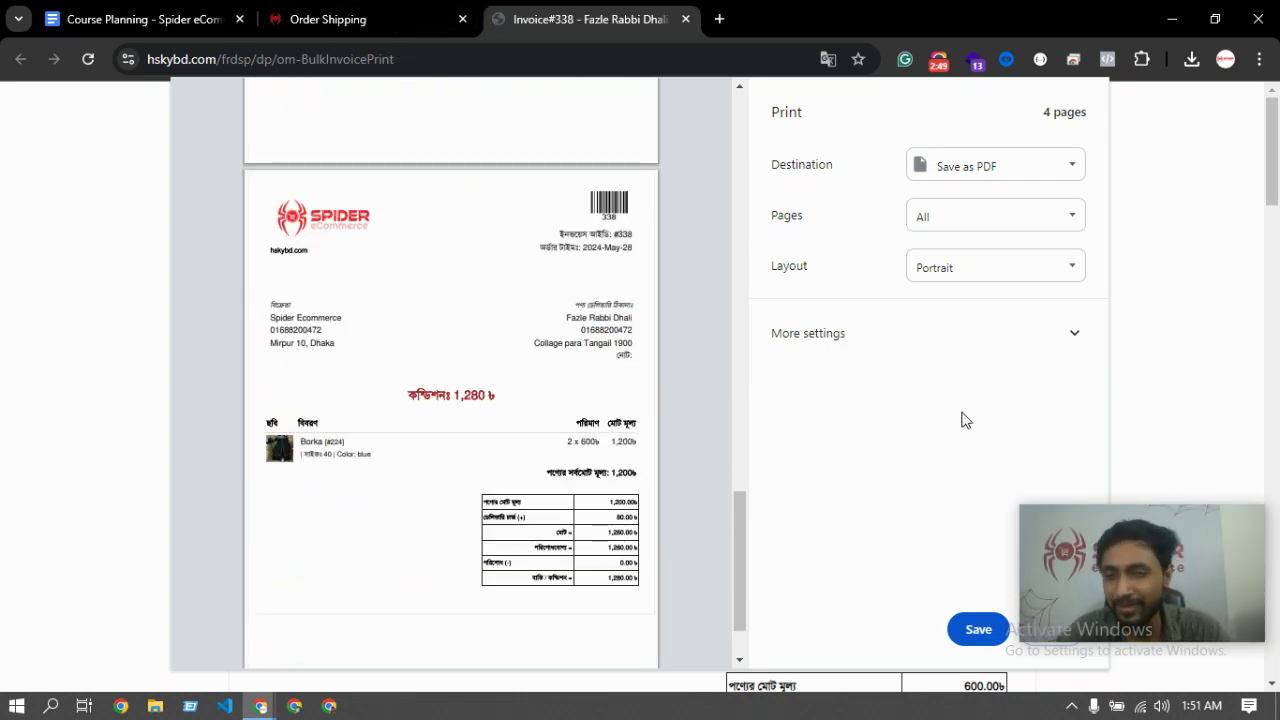
scroll(553, 113, up, 10)
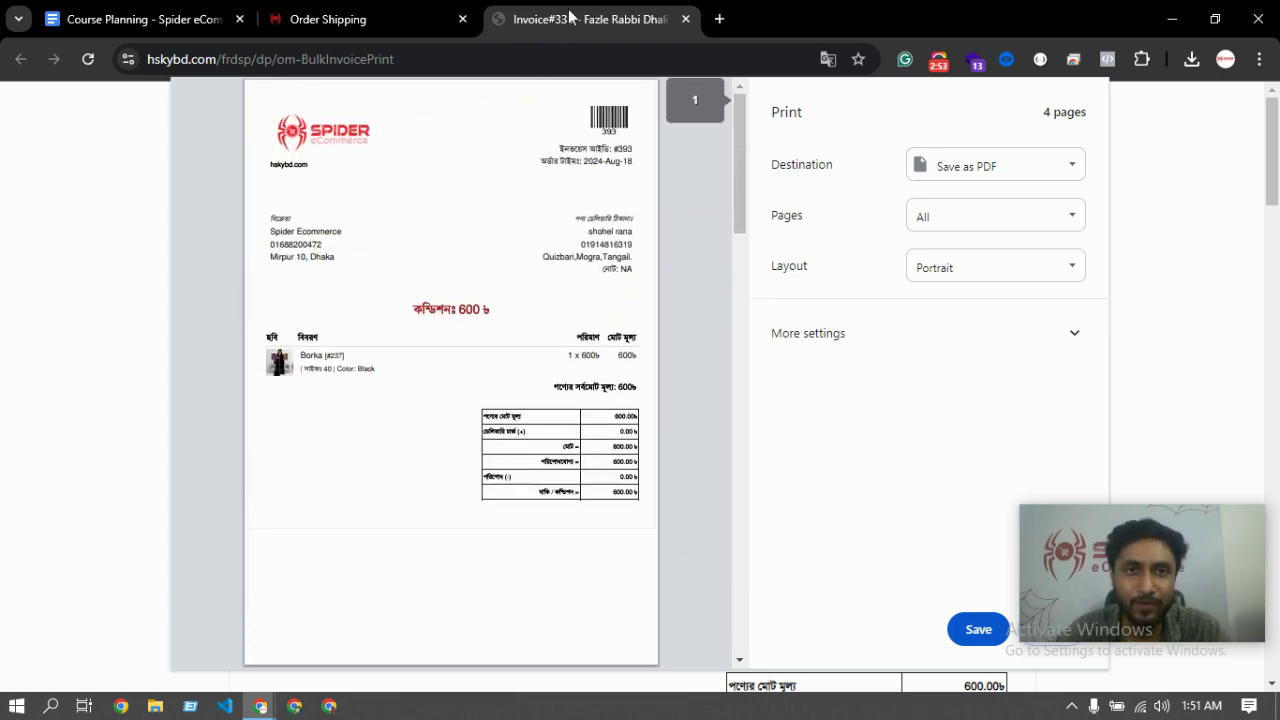
click(685, 19)
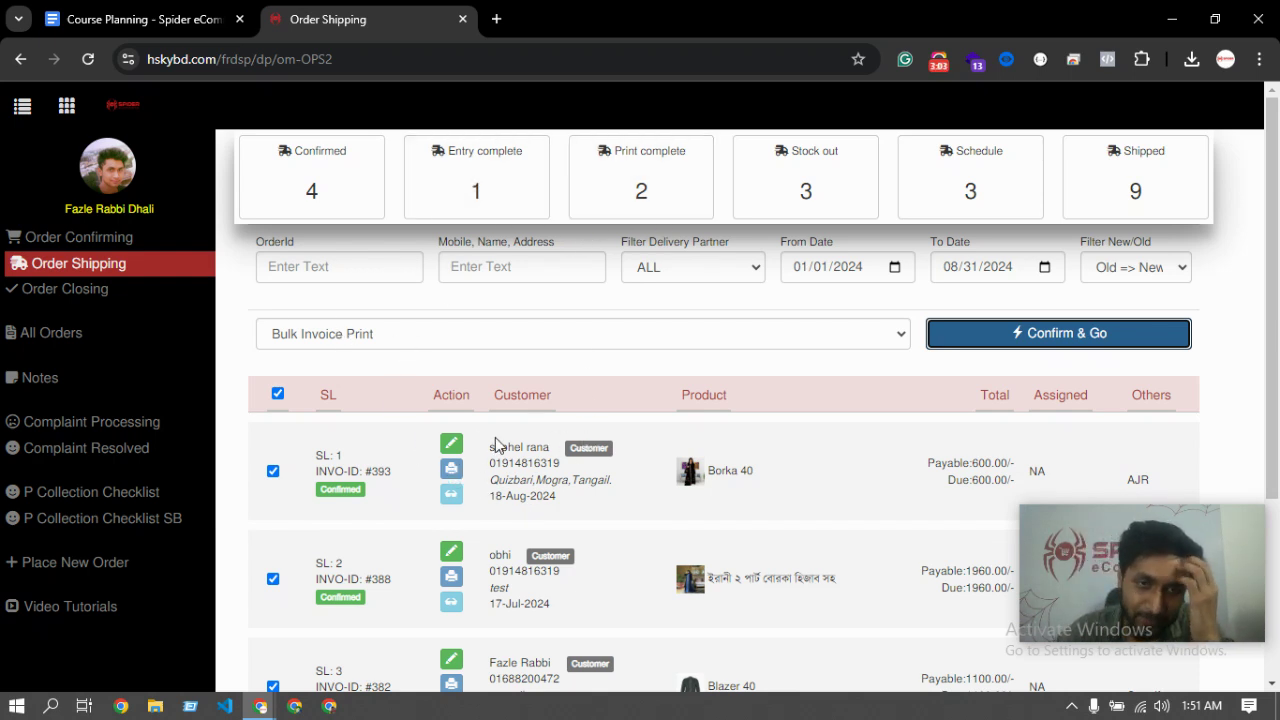
Apply a Bulk Order Update to the selected confirmed orders with Print Complete as their next status.
scroll(322, 488, down, 3)
scroll(600, 420, up, 3)
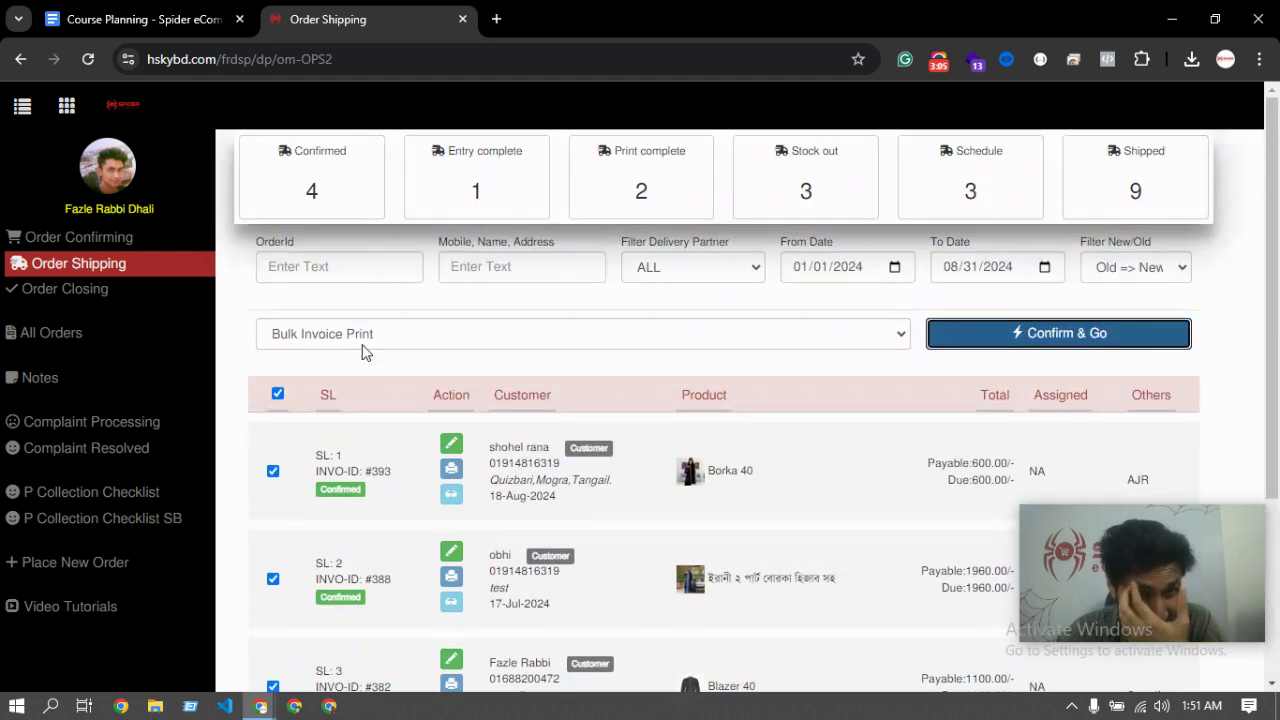
click(302, 341)
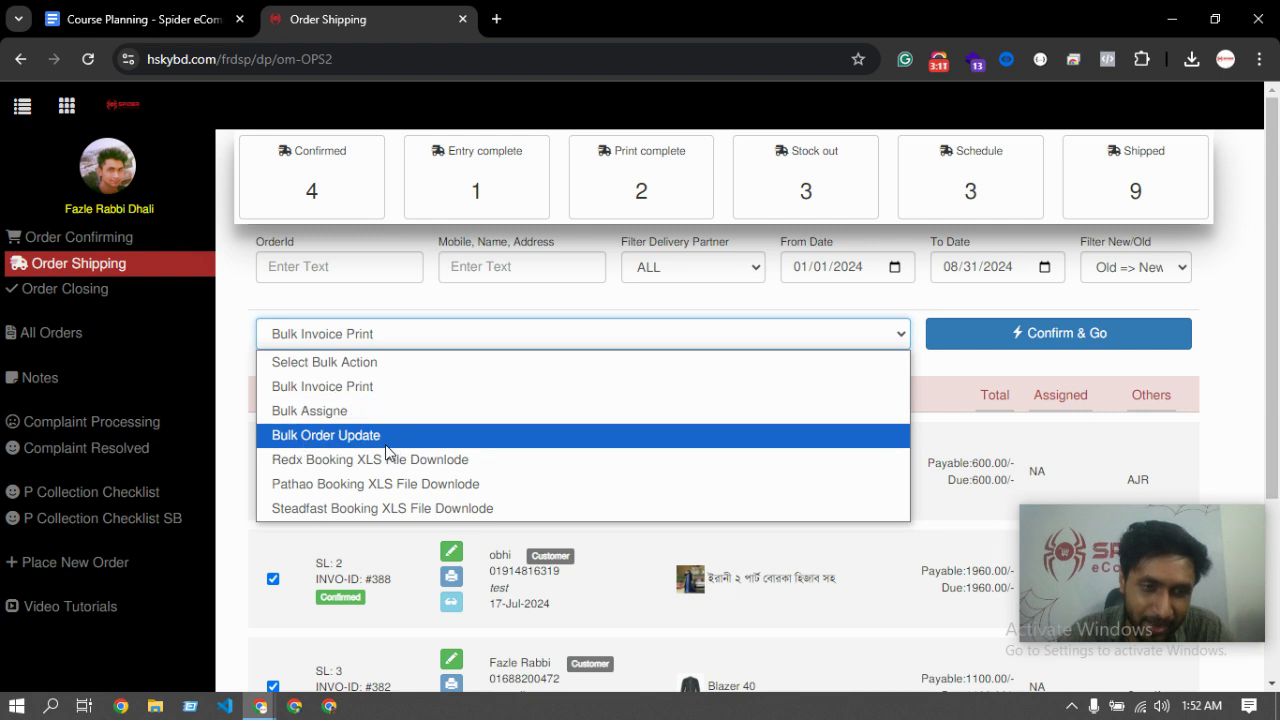
click(330, 436)
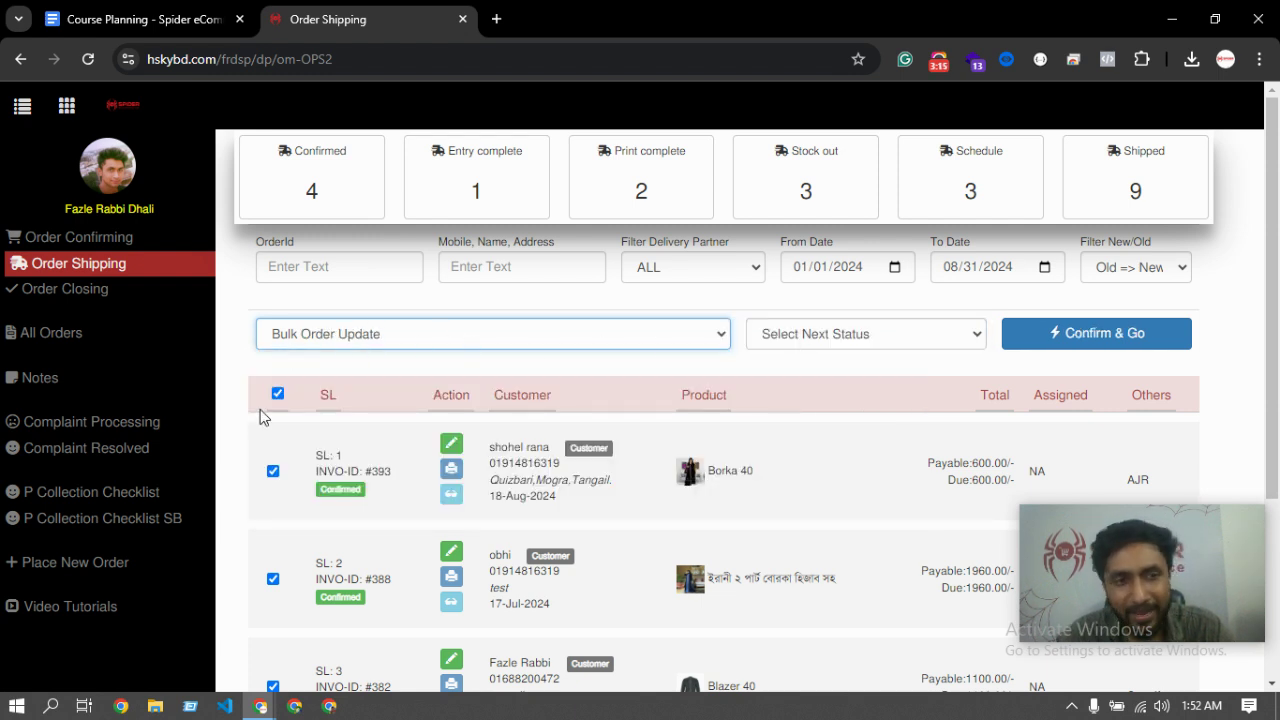
click(842, 336)
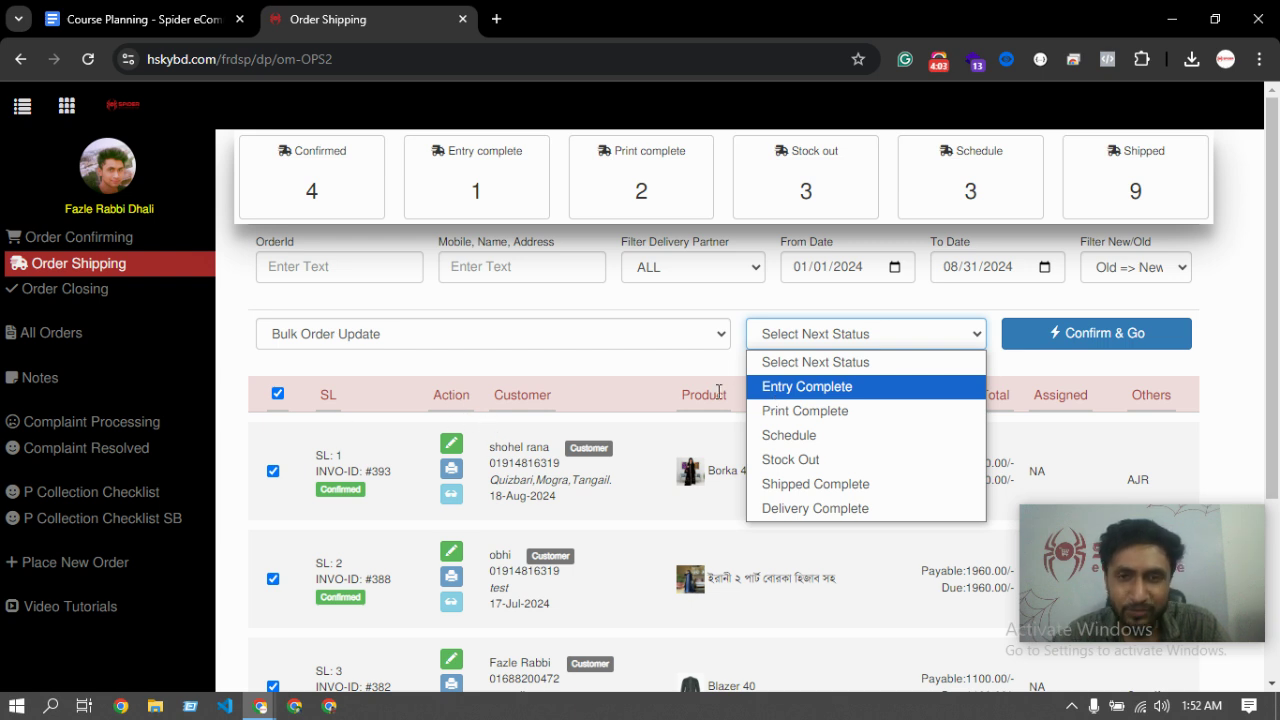
click(810, 412)
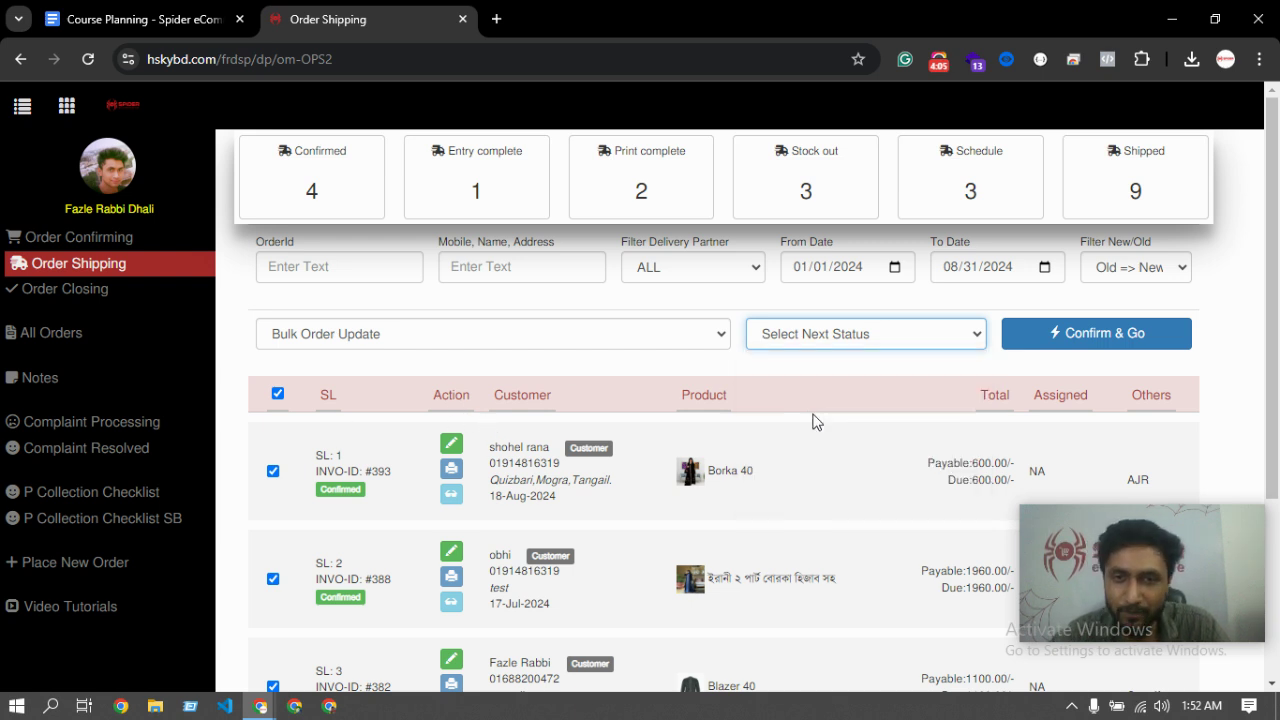
click(1106, 341)
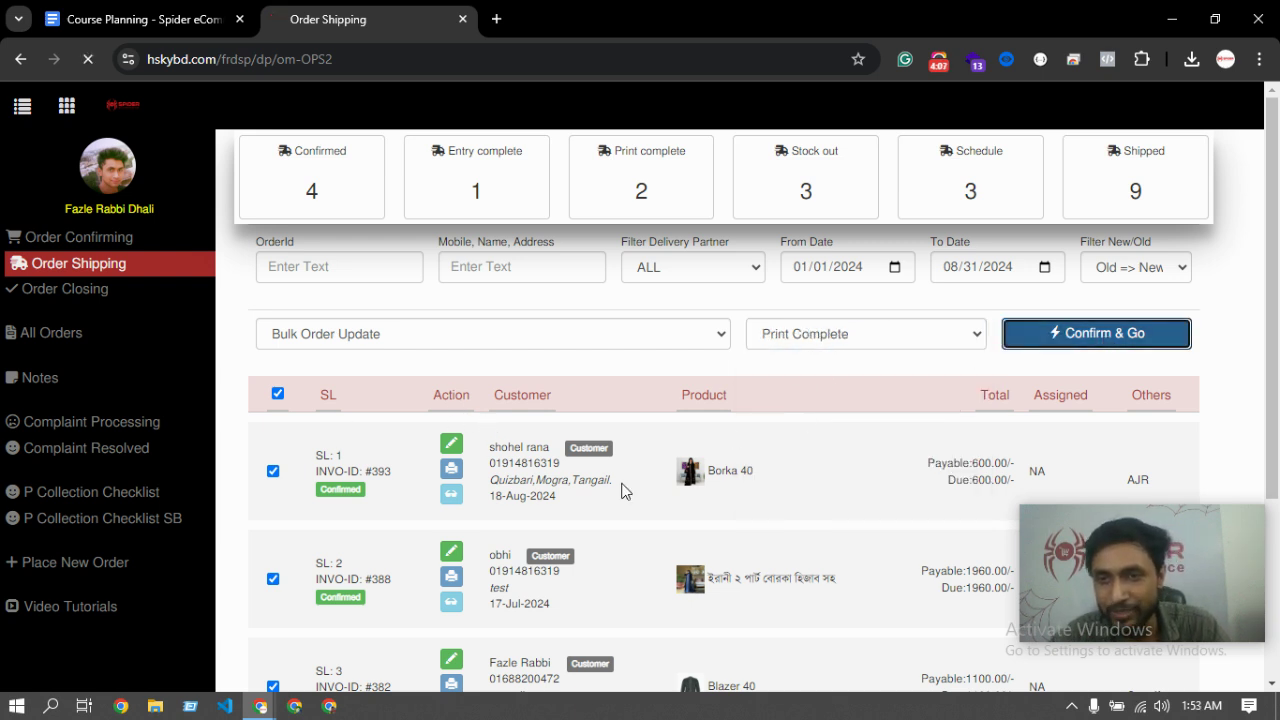
Reload the Order Shipping page and open the Print complete list to review its orders.
drag(654, 180, 880, 274)
click(880, 274)
click(154, 270)
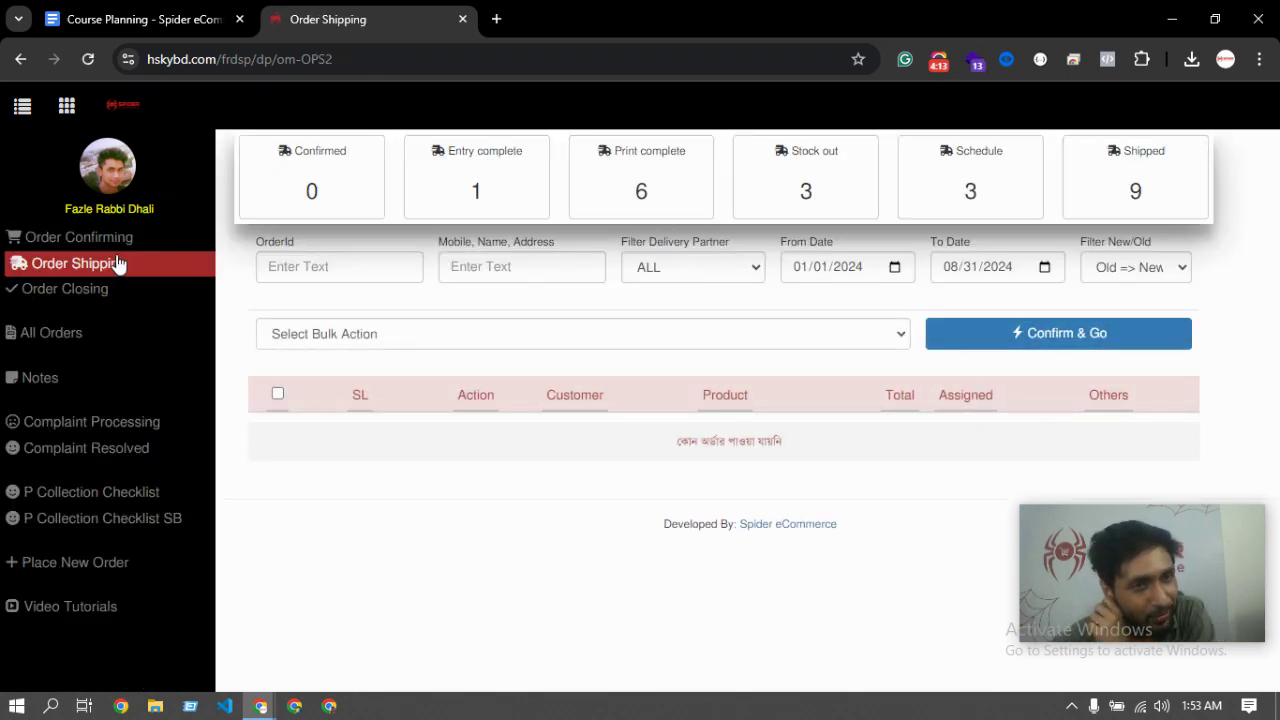
click(645, 204)
scroll(680, 514, down, 5)
scroll(659, 505, up, 5)
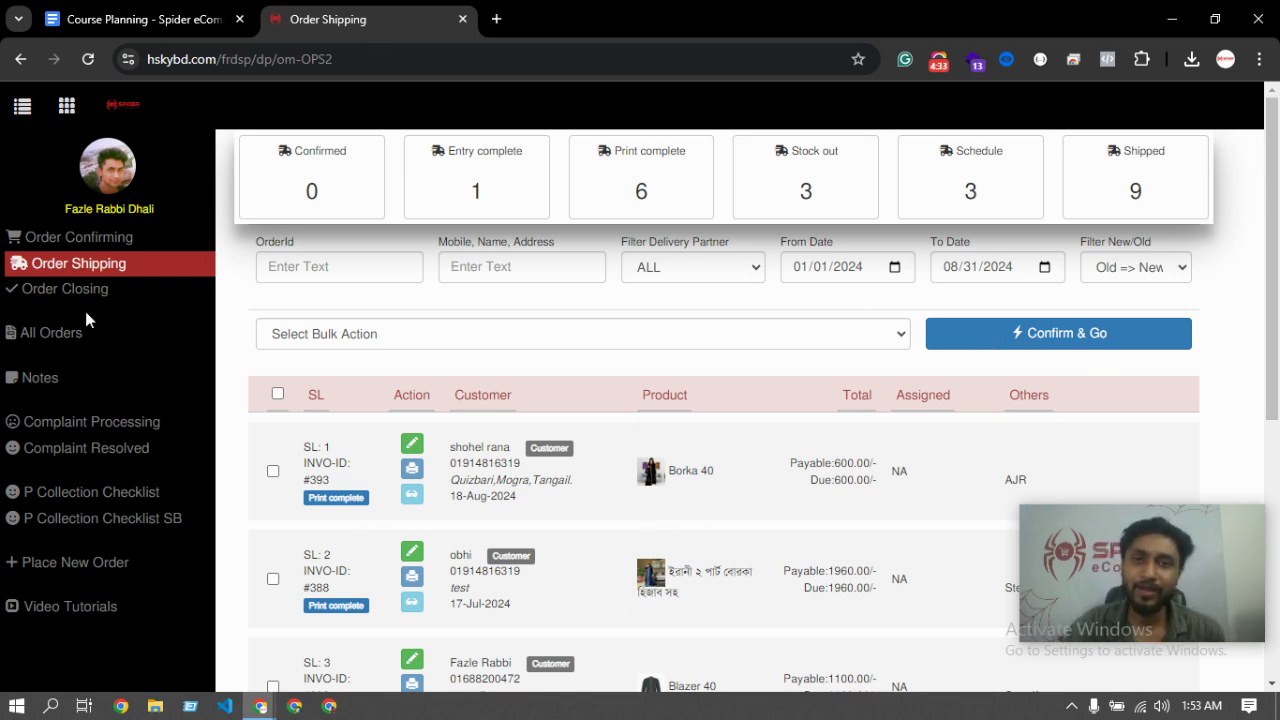
click(634, 194)
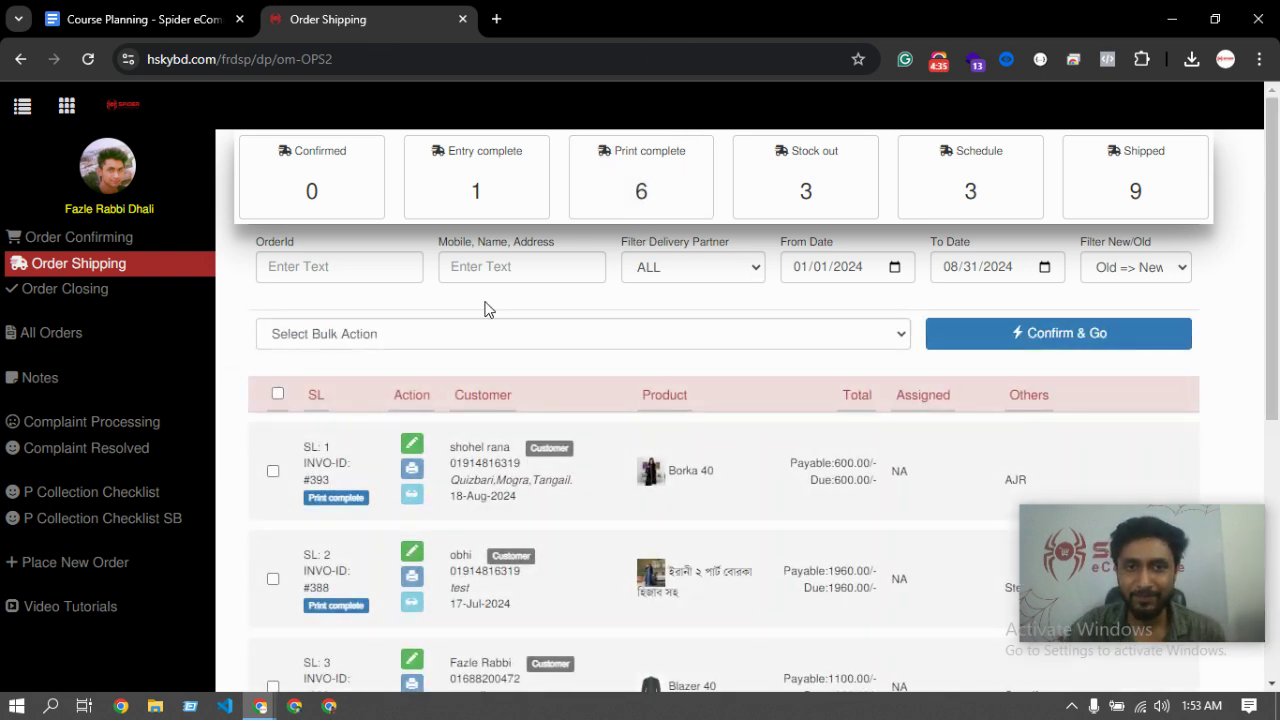
scroll(465, 480, down, 5)
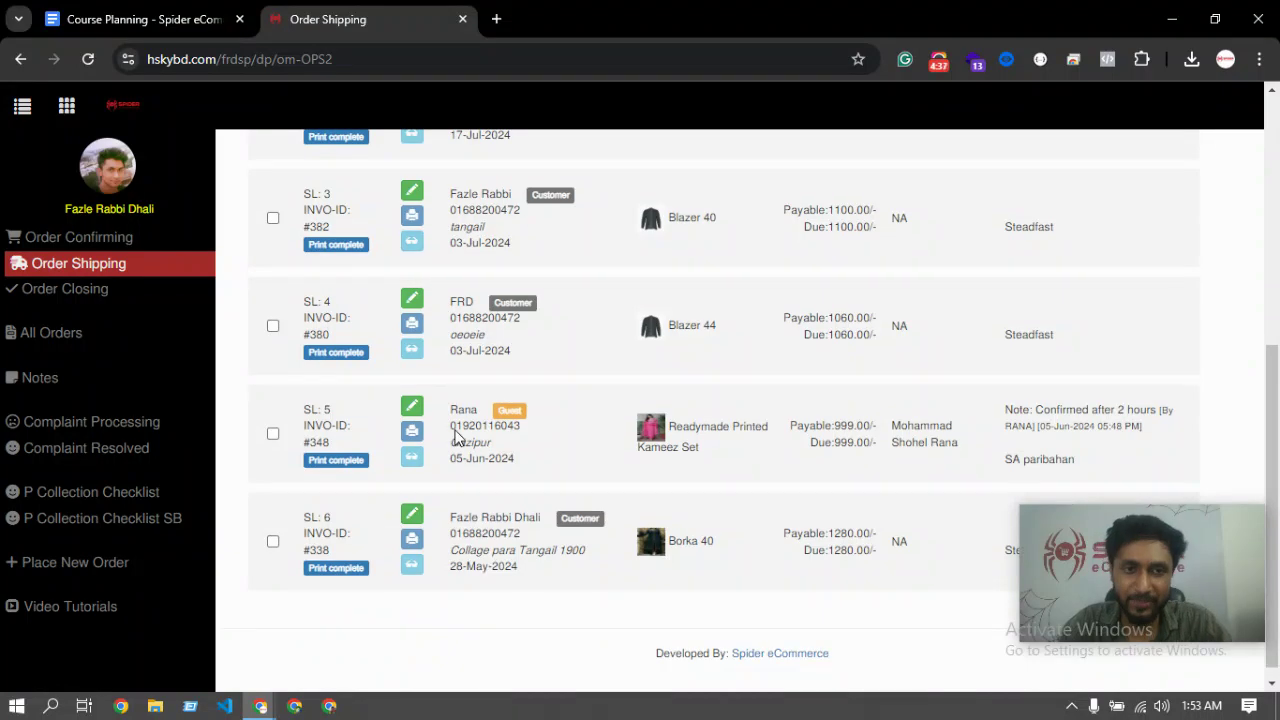
scroll(681, 407, up, 6)
click(277, 394)
scroll(380, 571, down, 4)
scroll(334, 526, up, 2)
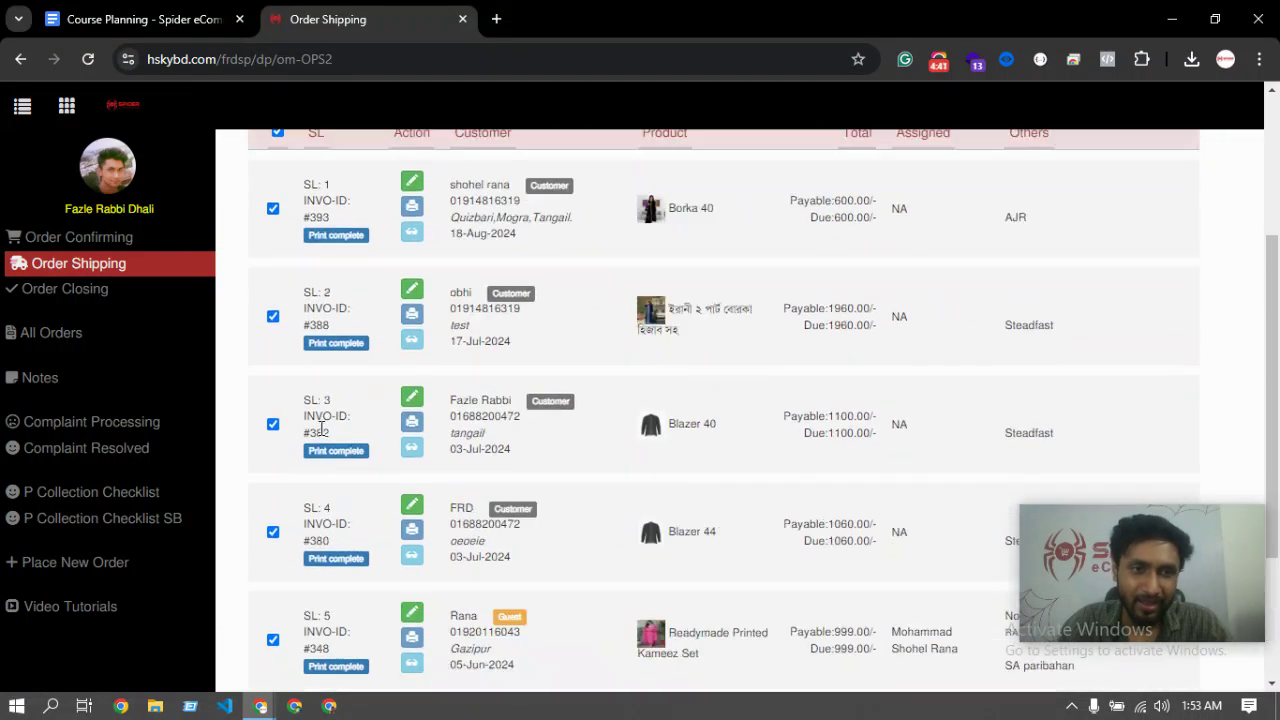
click(277, 206)
Select only the first four orders in the Print complete list and check the available bulk actions.
click(273, 283)
click(273, 391)
click(271, 498)
click(274, 607)
scroll(331, 387, up, 2)
click(370, 336)
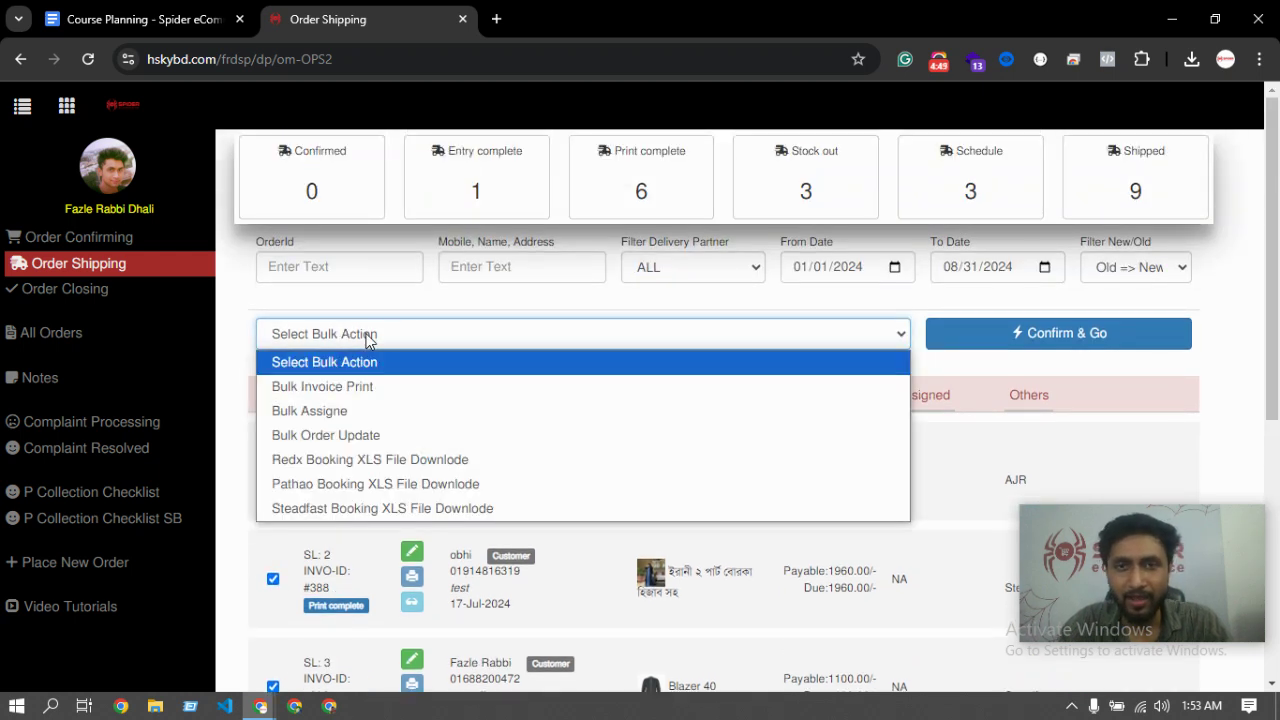
click(385, 305)
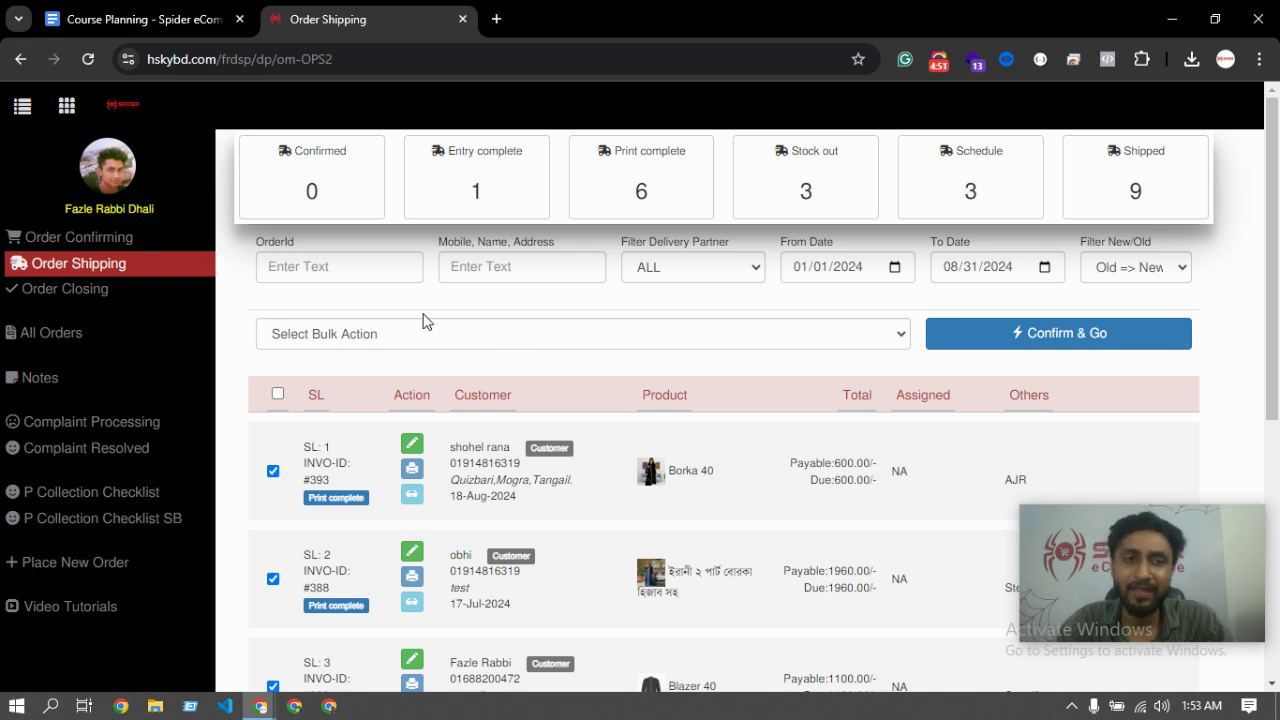